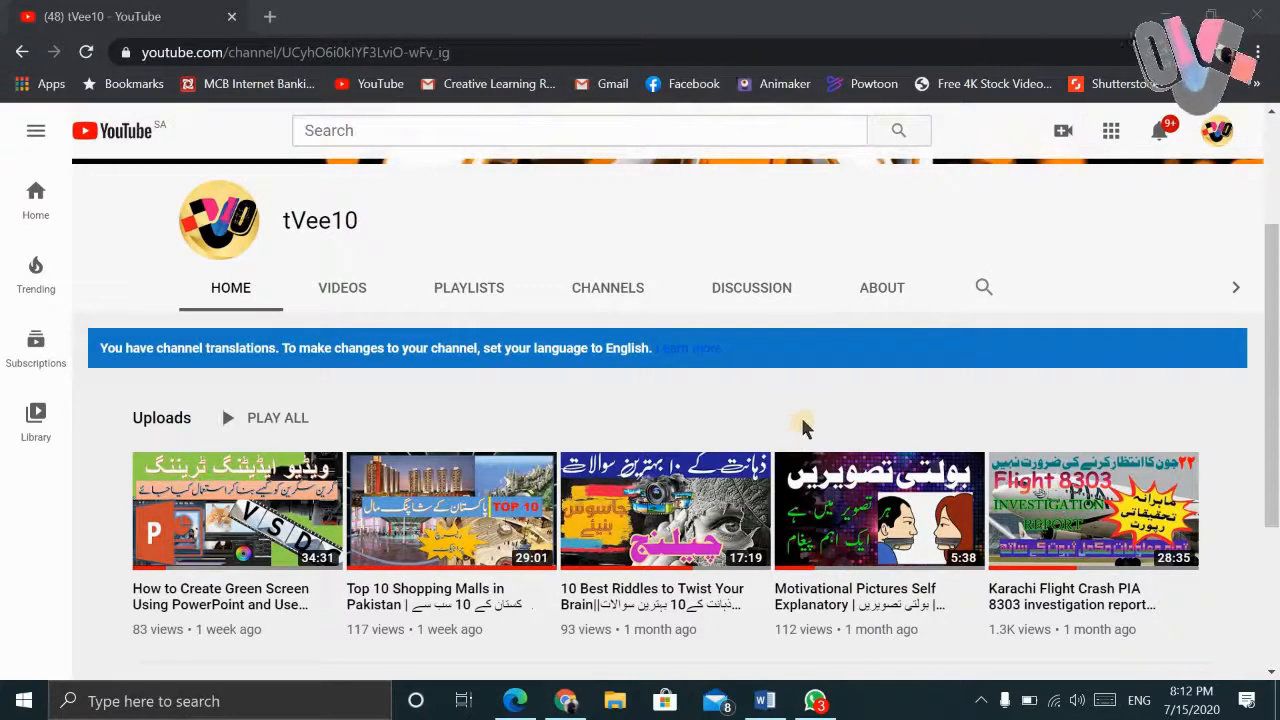
scroll(805, 428, "up", 3)
scroll(805, 428, "down", 4)
scroll(787, 430, "down", 1)
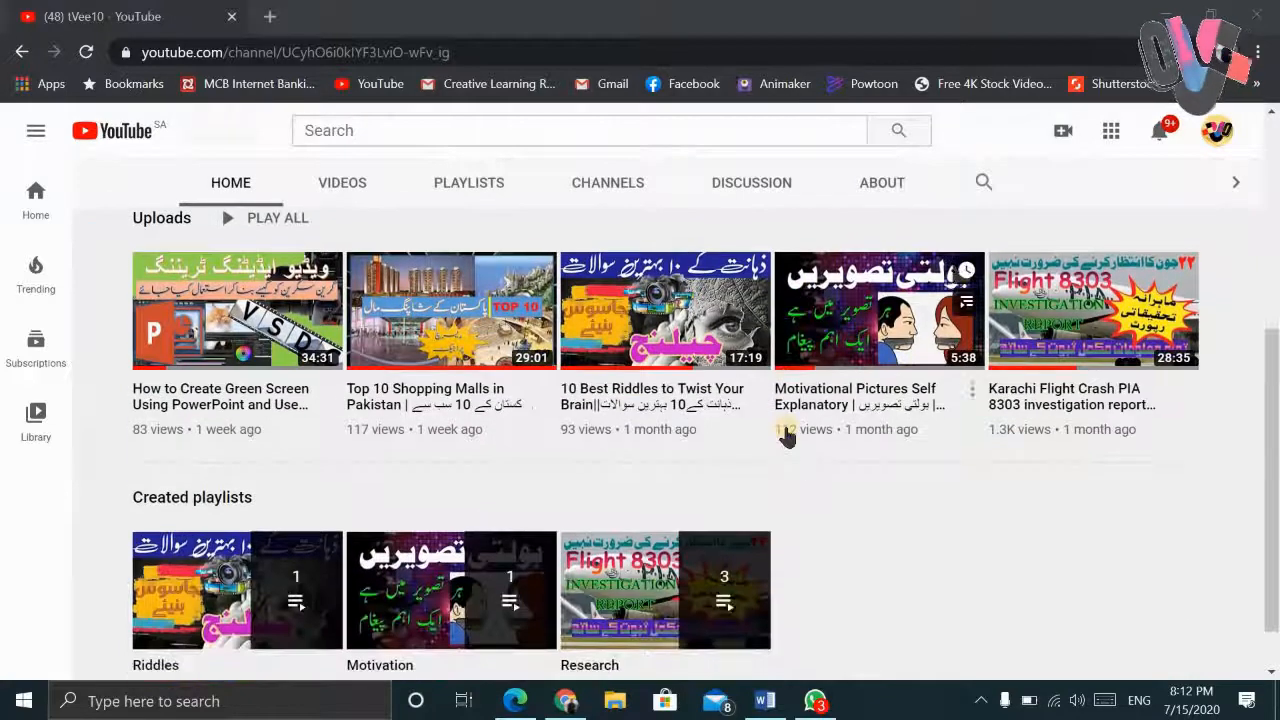
scroll(778, 415, "up", 2)
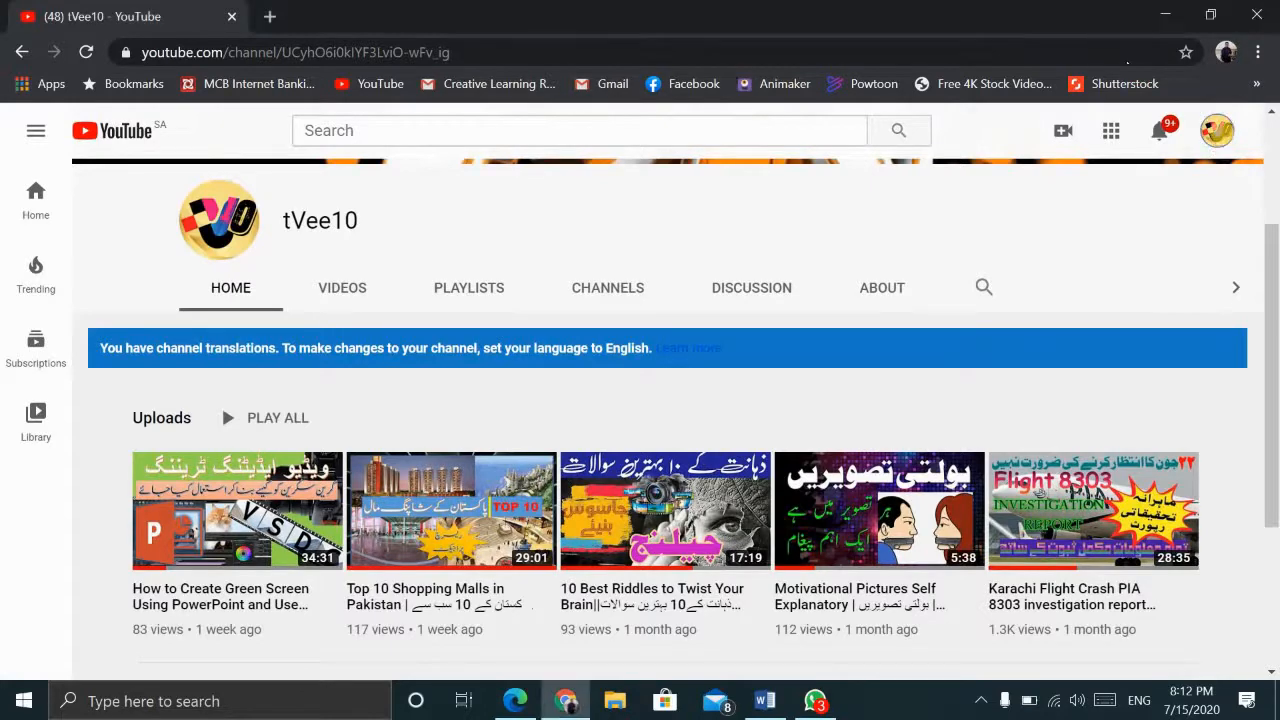
Open YouTube Studio for the channel and show the list of its uploaded videos.
left_click(1218, 133)
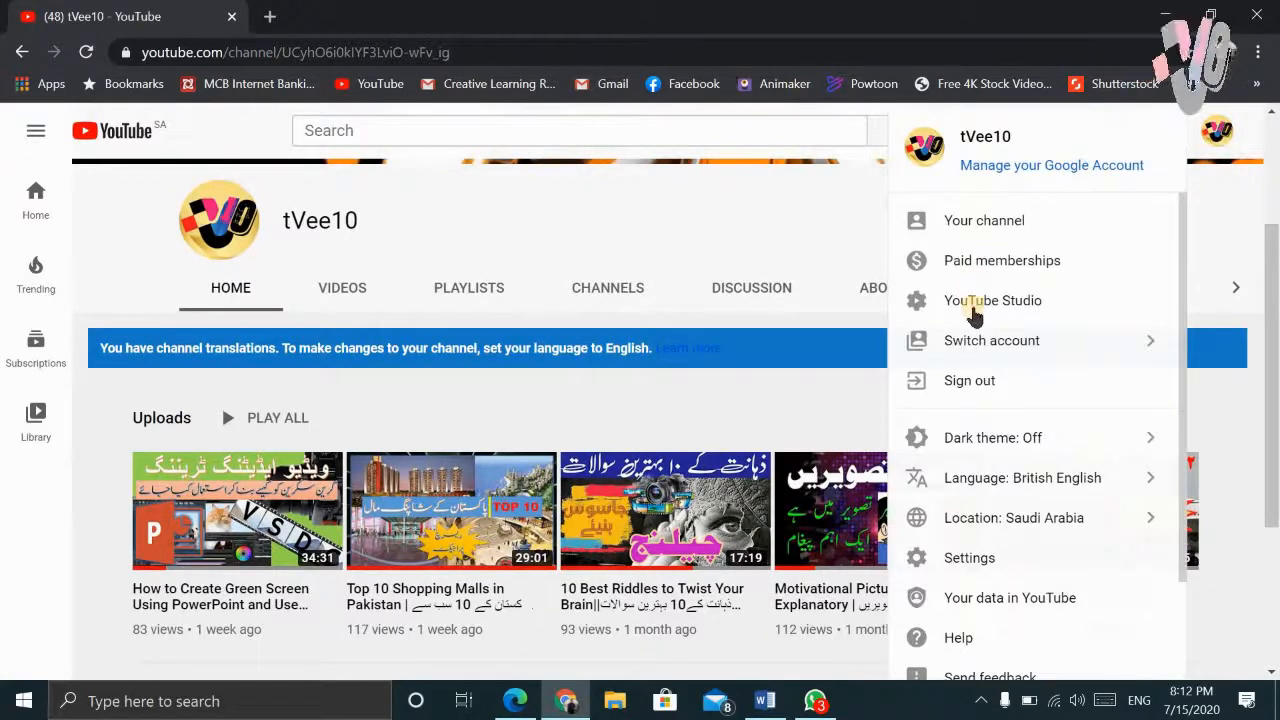
left_click(970, 303)
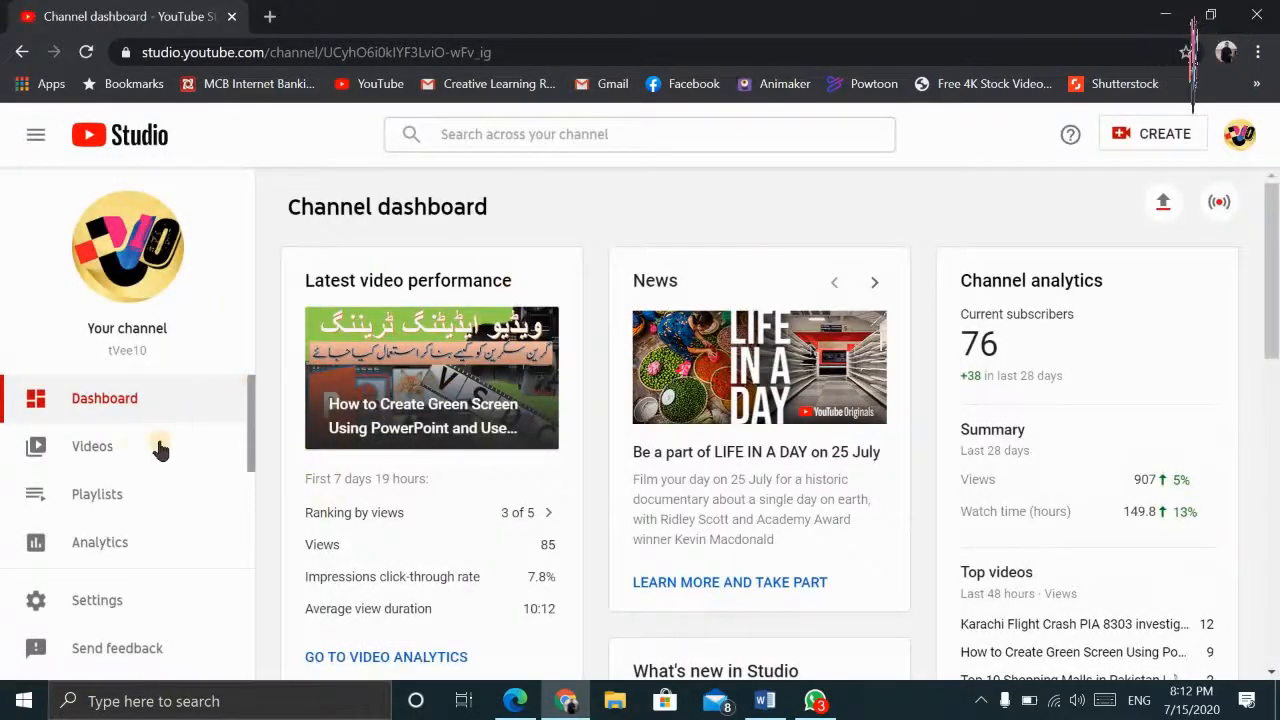
left_click(114, 451)
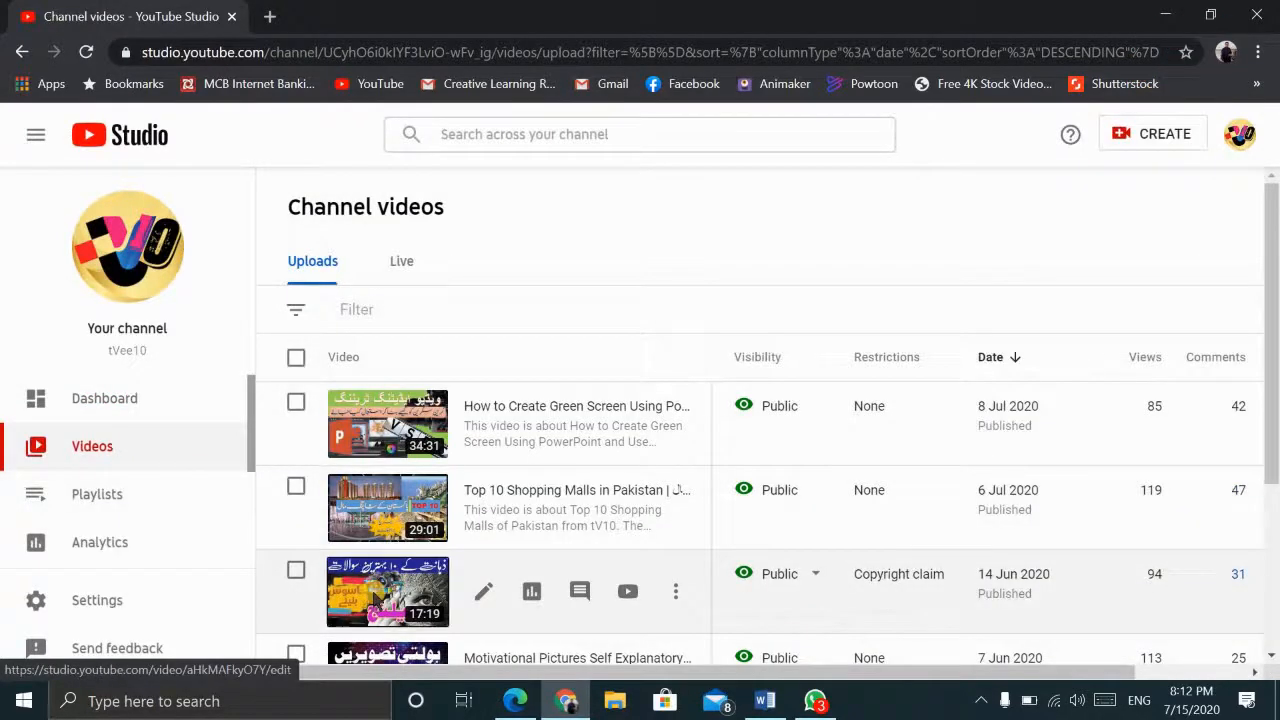
Open the "10 Best Riddles to Twist Your Brain" video in the video editor and bring its timeline into view.
left_click(374, 588)
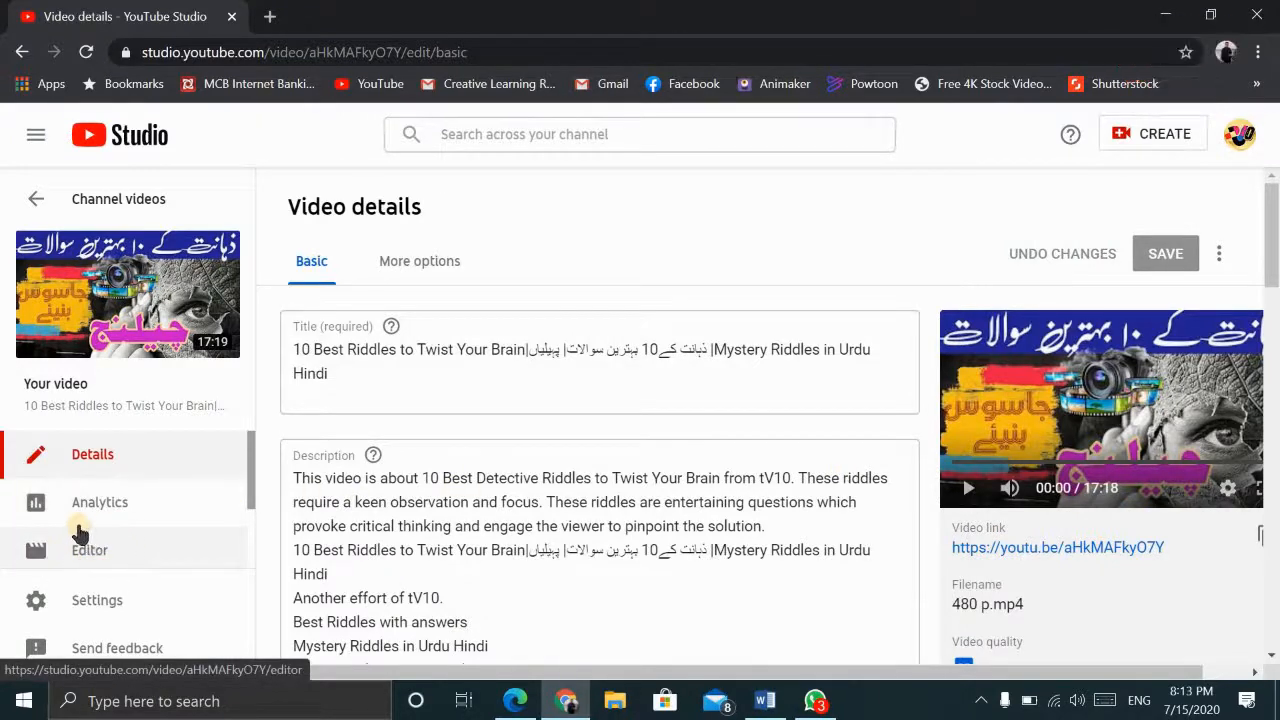
left_click(92, 560)
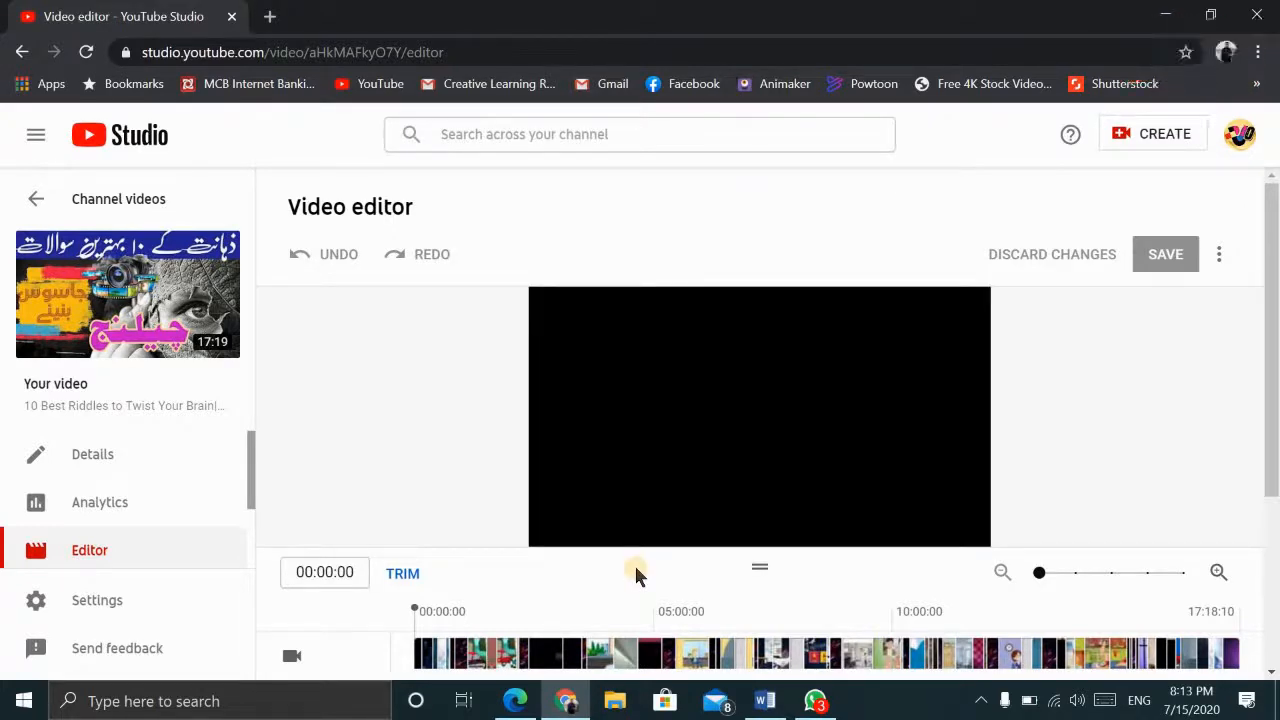
scroll(640, 560, "down", 2)
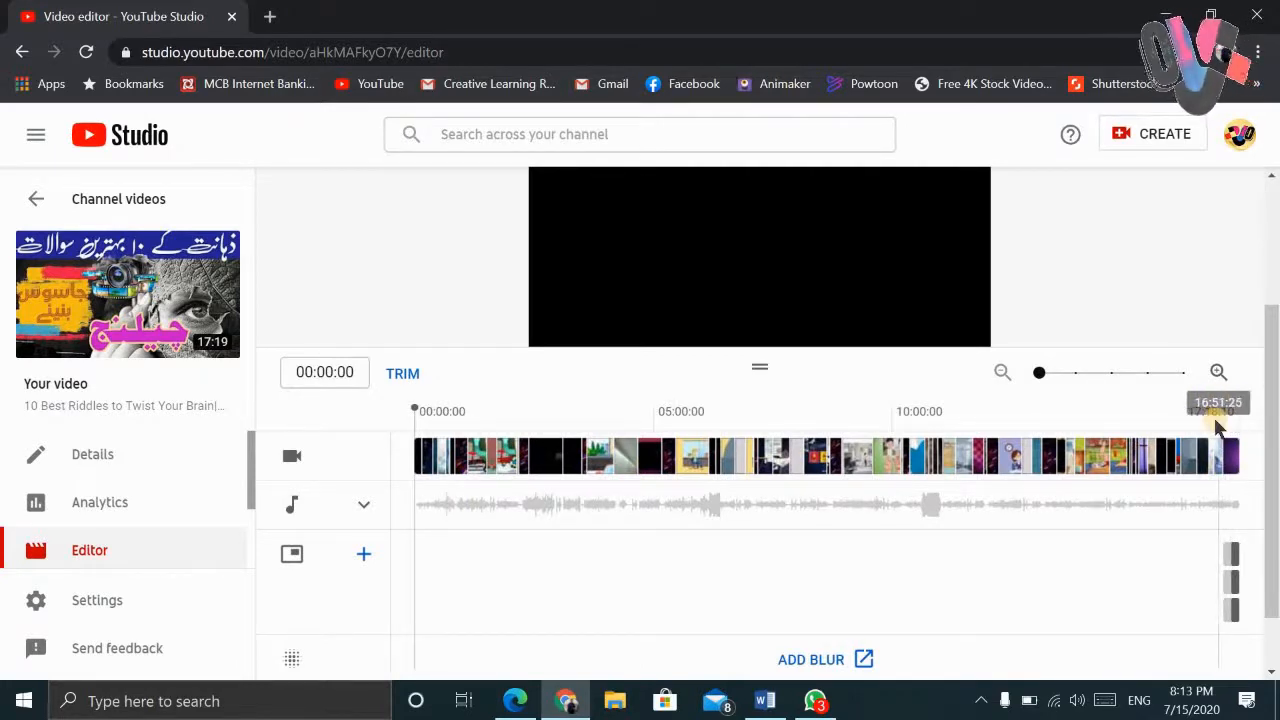
scroll(1047, 525, "down", 1)
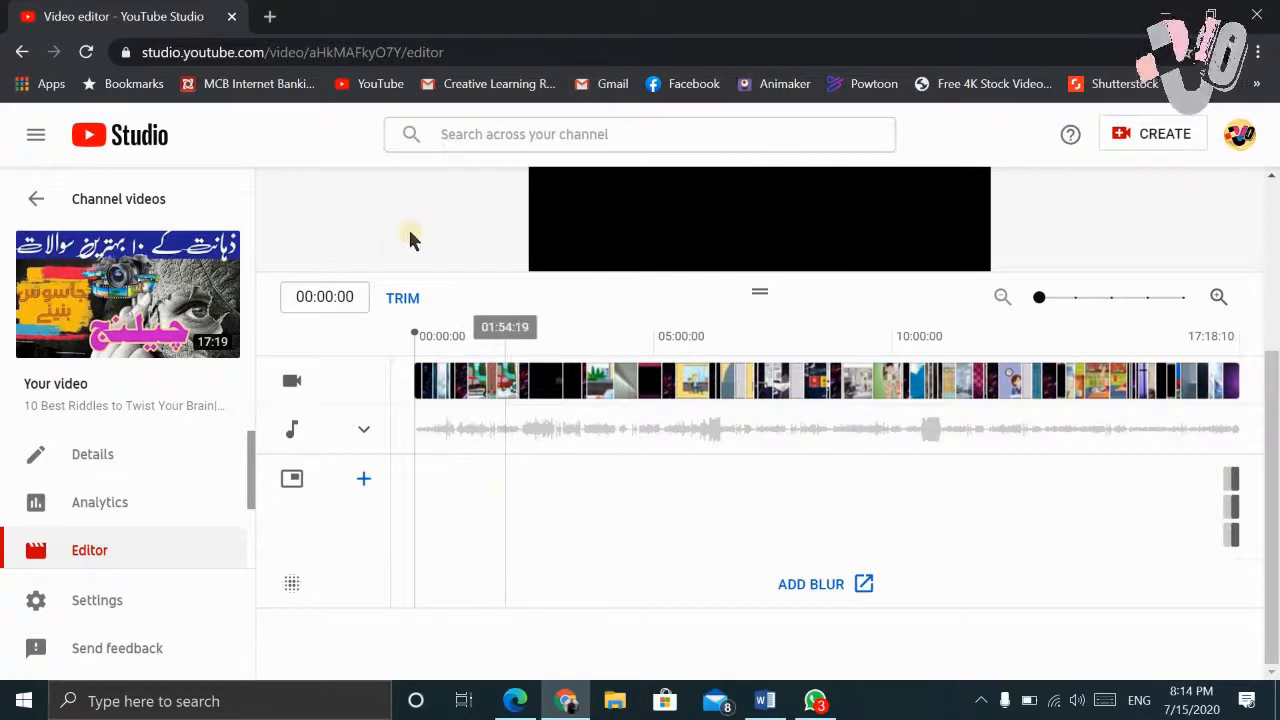
Start trimming the video, place the playhead at 02:29:27 and play briefly from there to check the cut point.
left_click(402, 297)
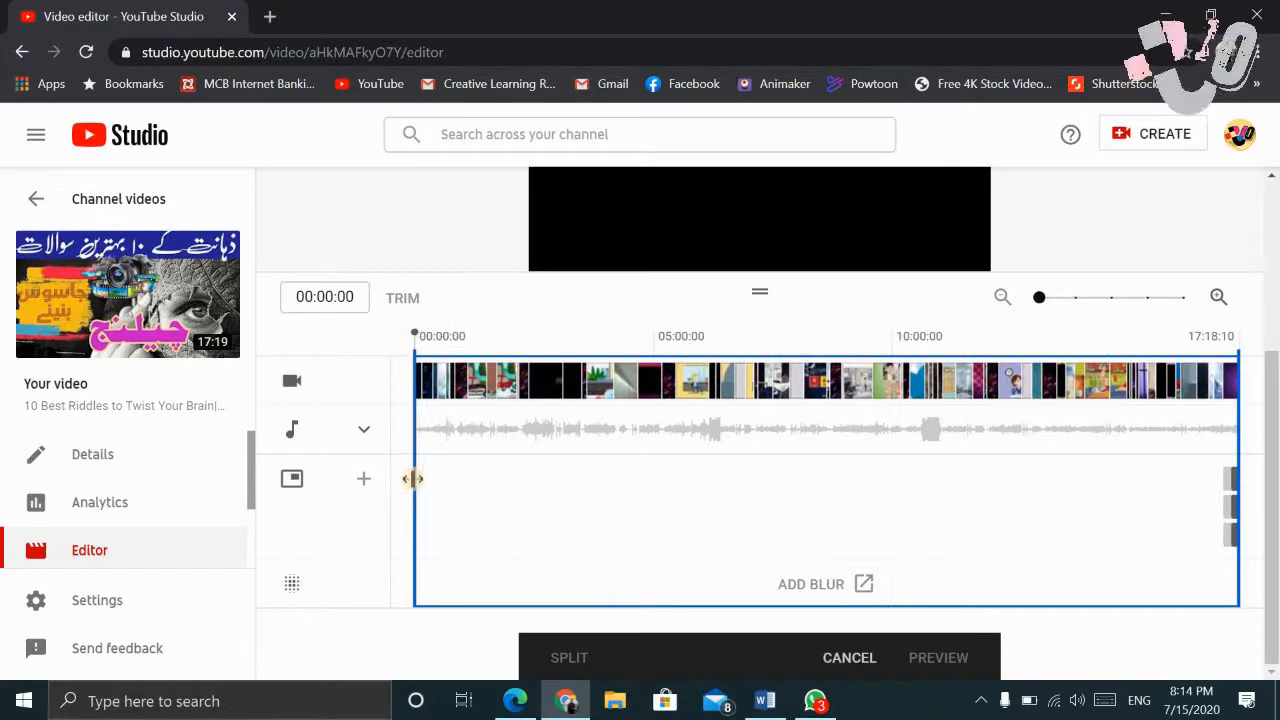
left_click_drag(416, 479, 547, 483)
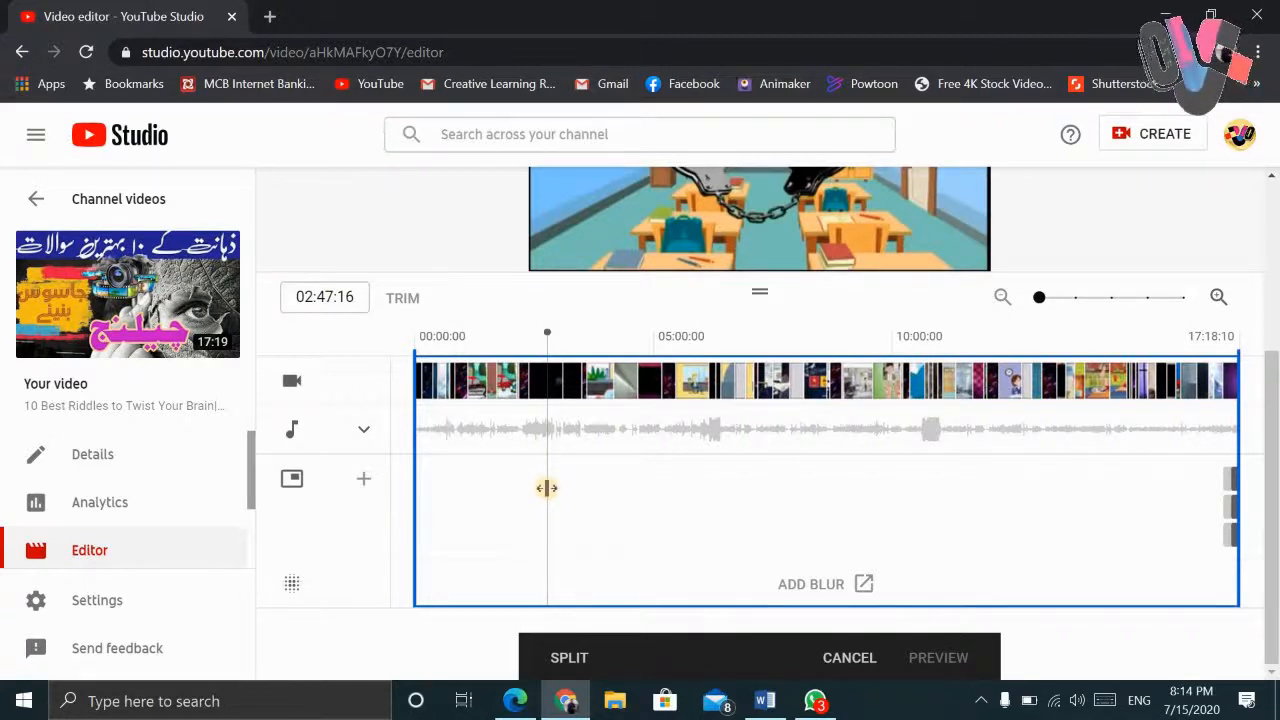
left_click(536, 488)
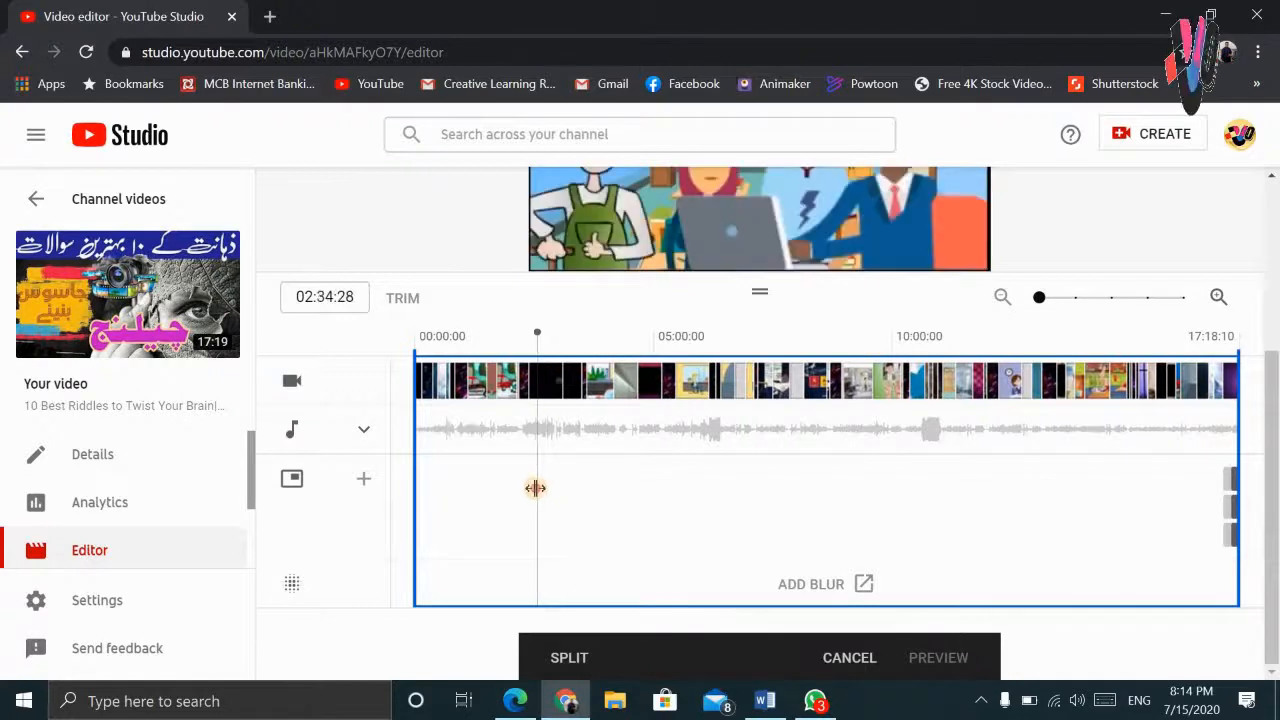
left_click_drag(535, 488, 531, 488)
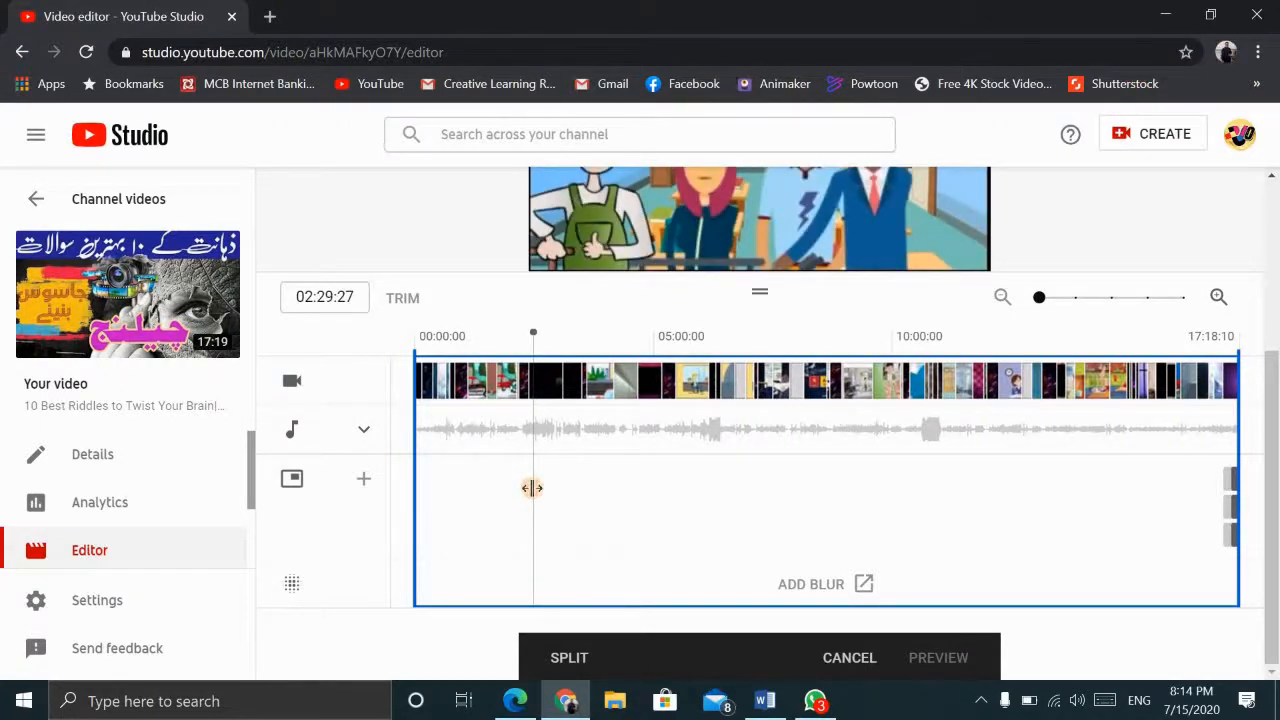
left_click_drag(533, 488, 533, 488)
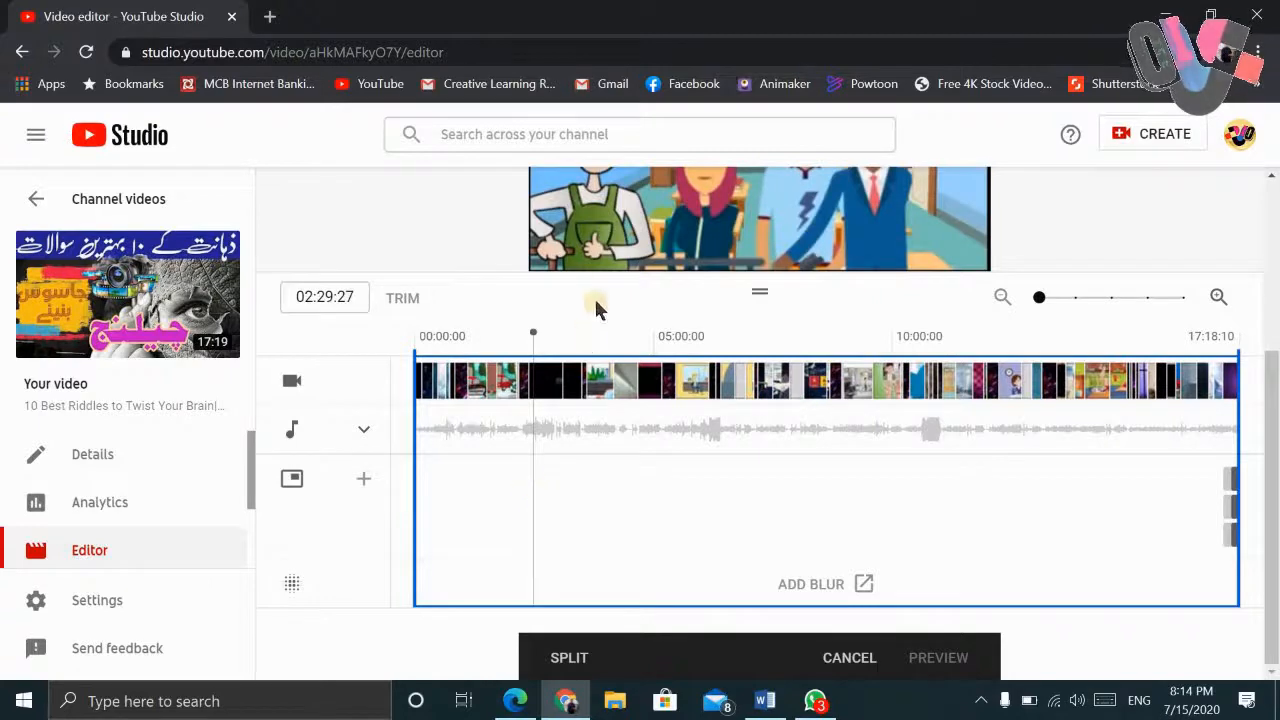
left_click(558, 252)
scroll(558, 252, "up", 2)
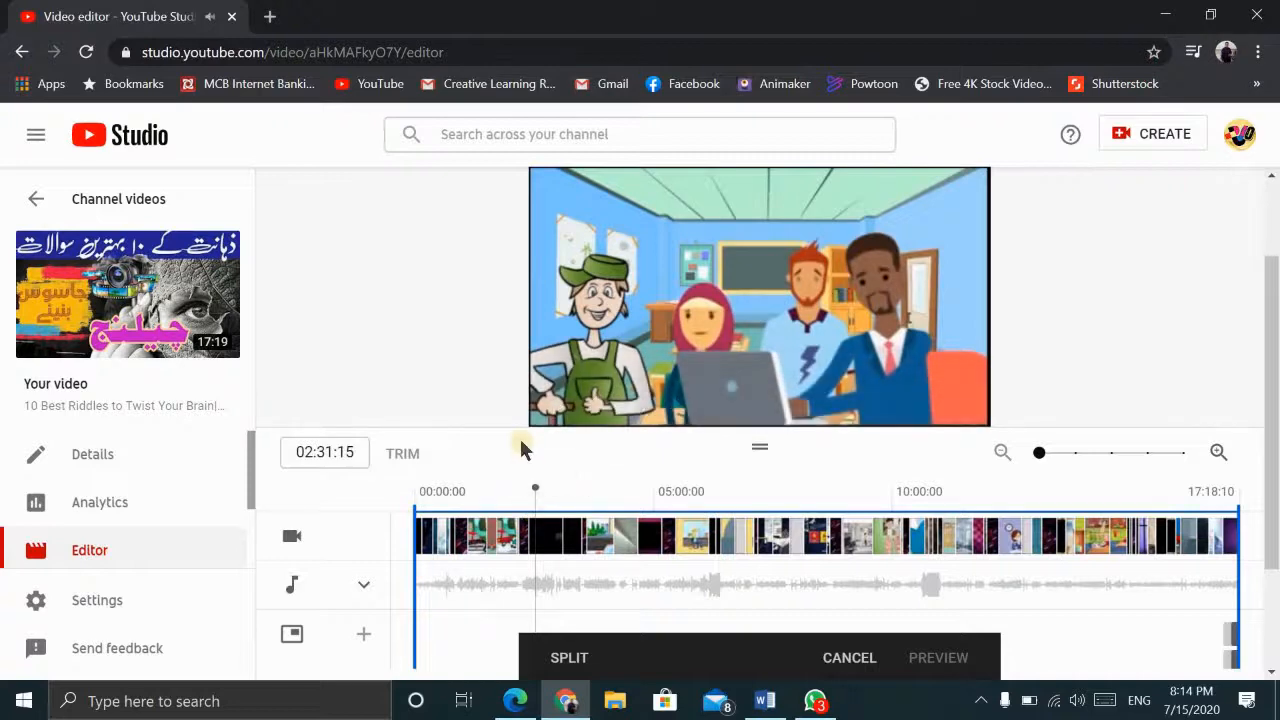
scroll(525, 455, "down", 2)
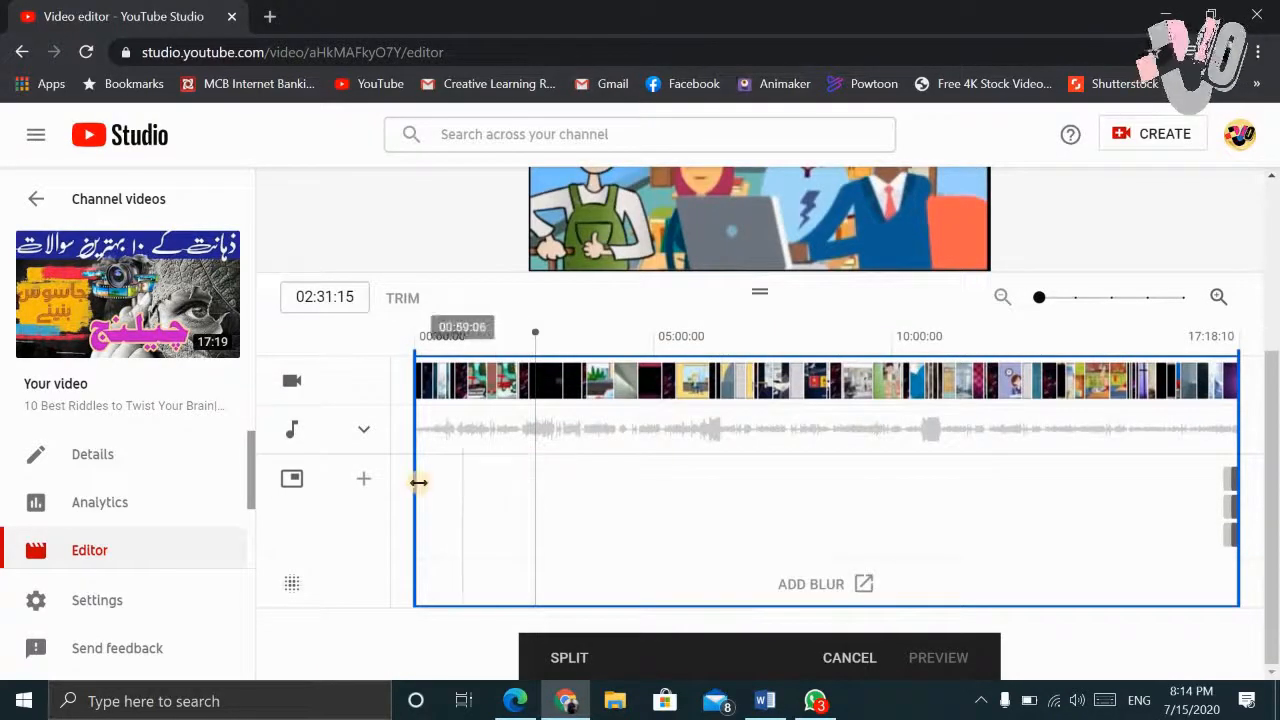
Trim off the beginning of the video up to just before the playhead and apply the trim as a preview.
left_click_drag(417, 480, 527, 480)
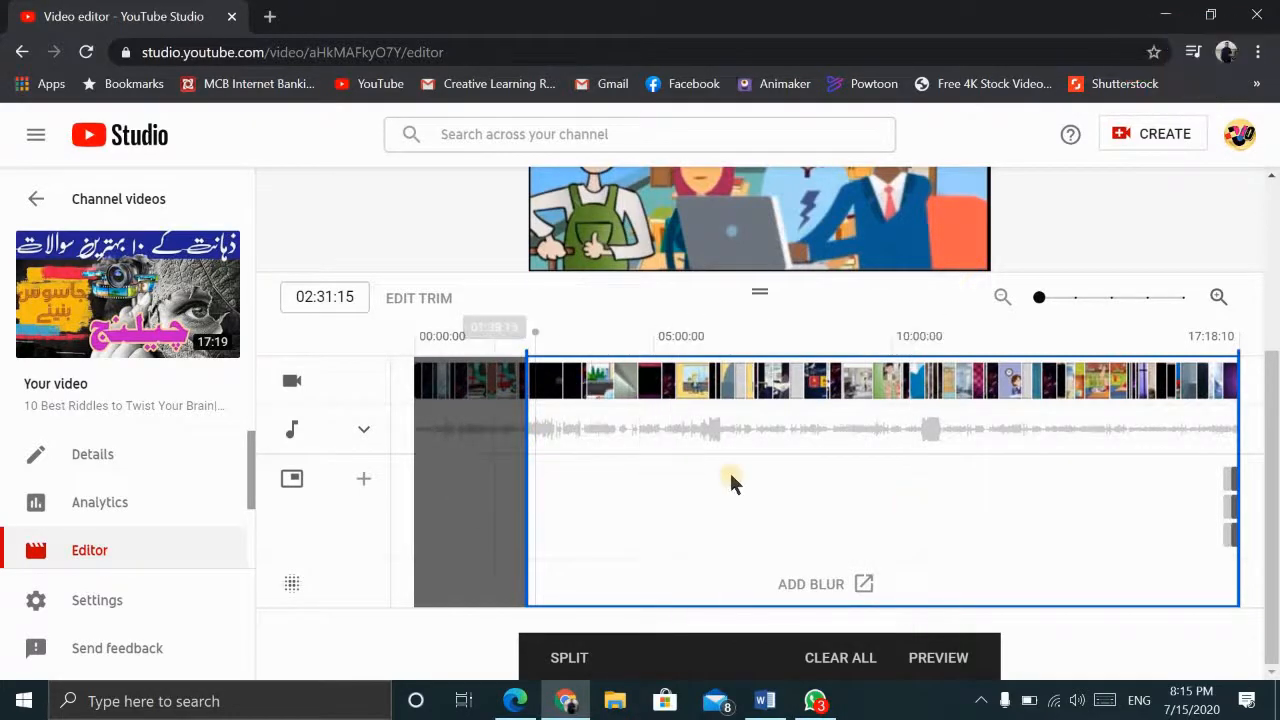
scroll(1098, 298, "up", 1)
scroll(1098, 298, "up", 3)
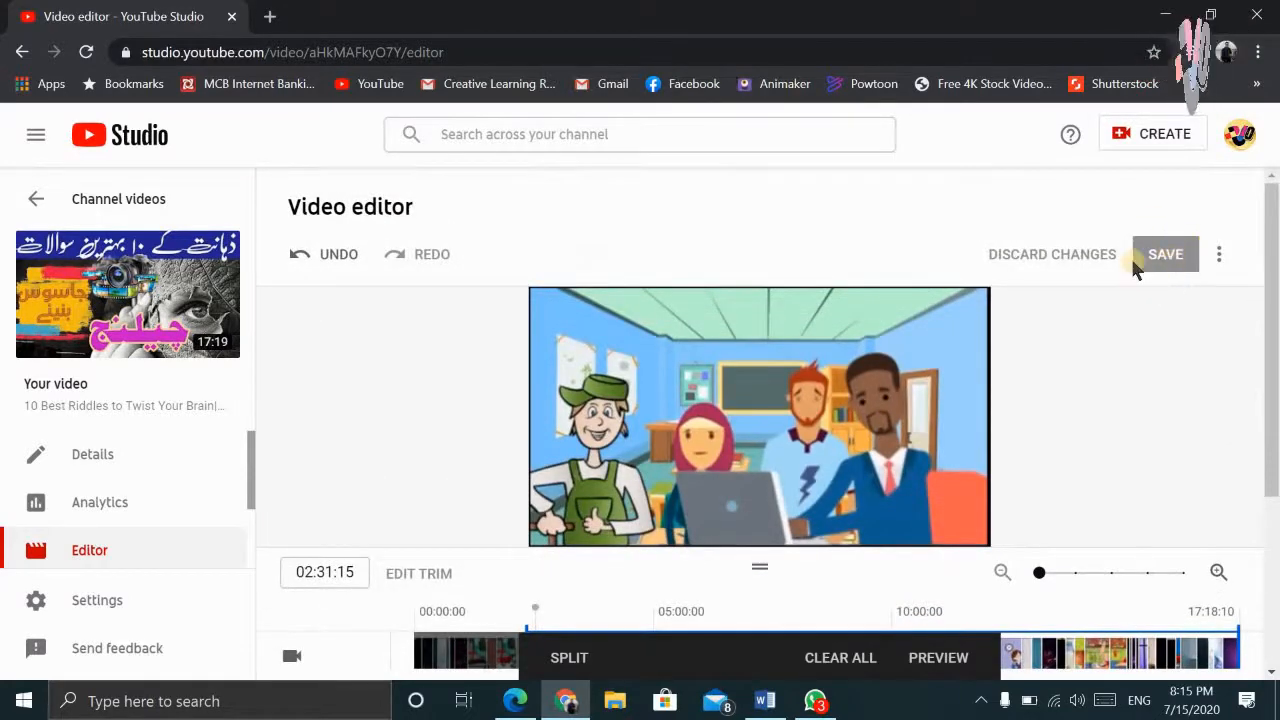
scroll(829, 529, "down", 3)
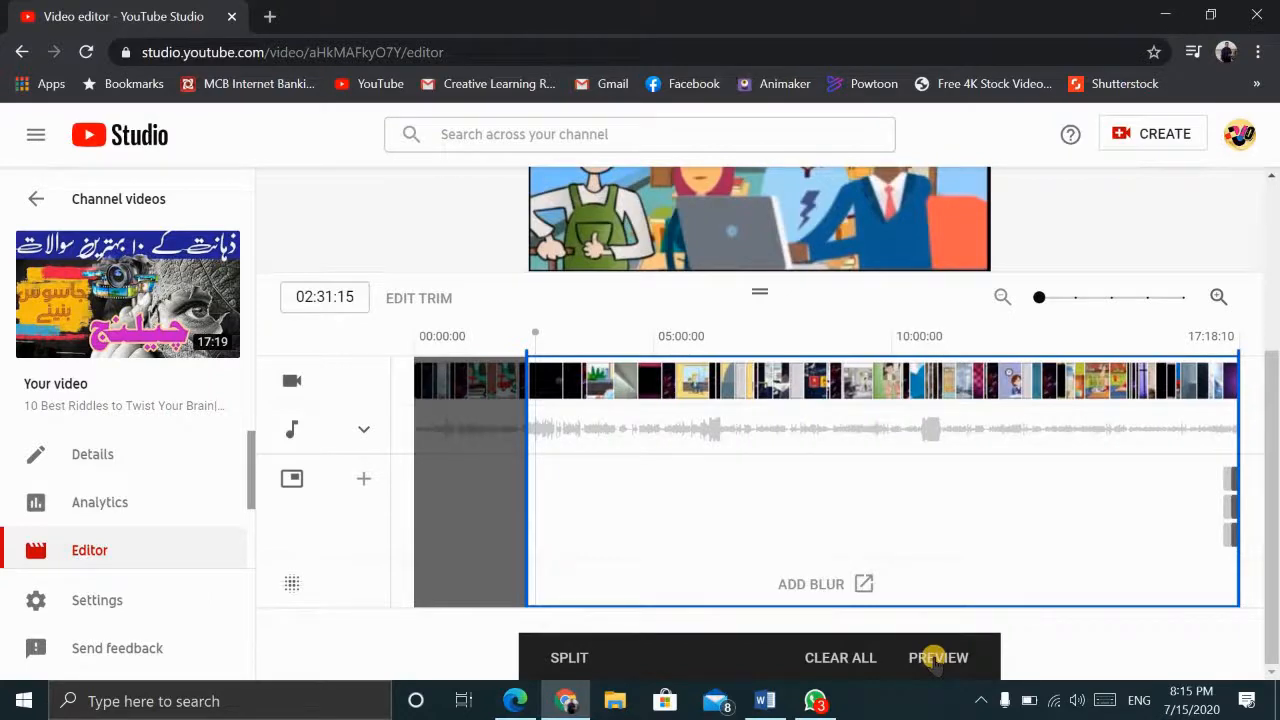
left_click(935, 658)
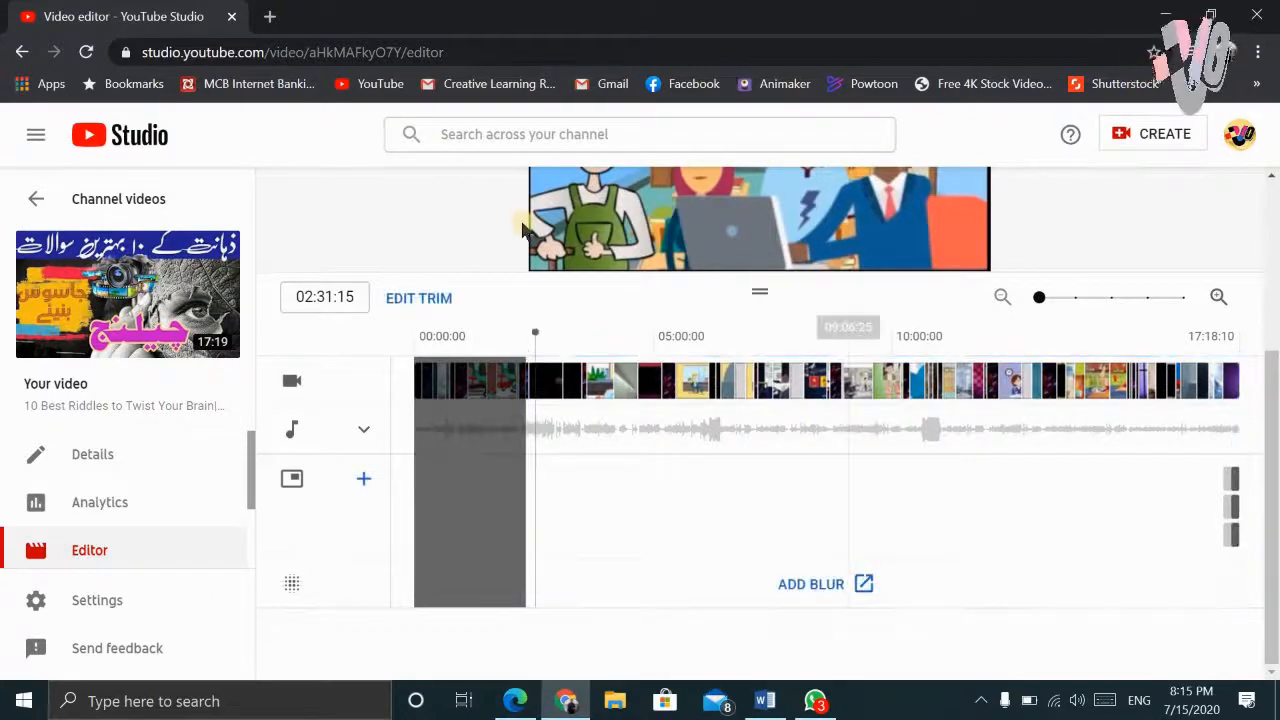
Play a few seconds of the trimmed video from the playhead, then pause it.
scroll(570, 370, "up", 2)
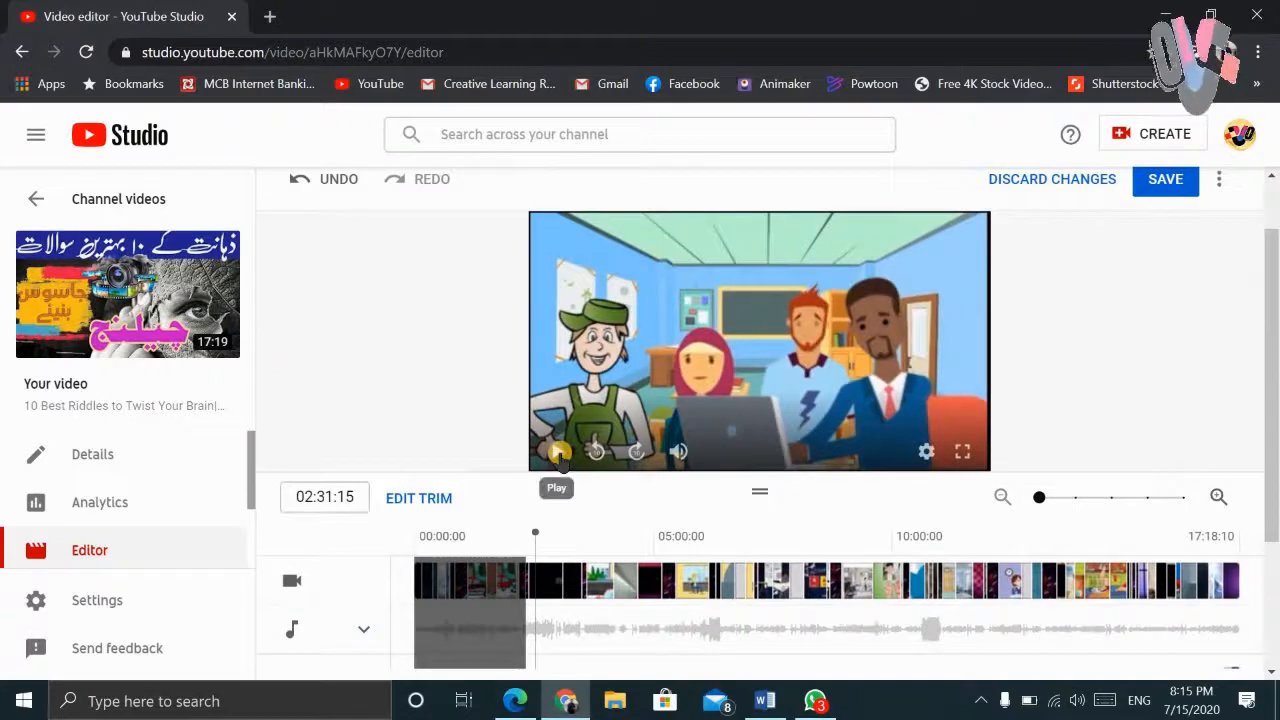
left_click(556, 451)
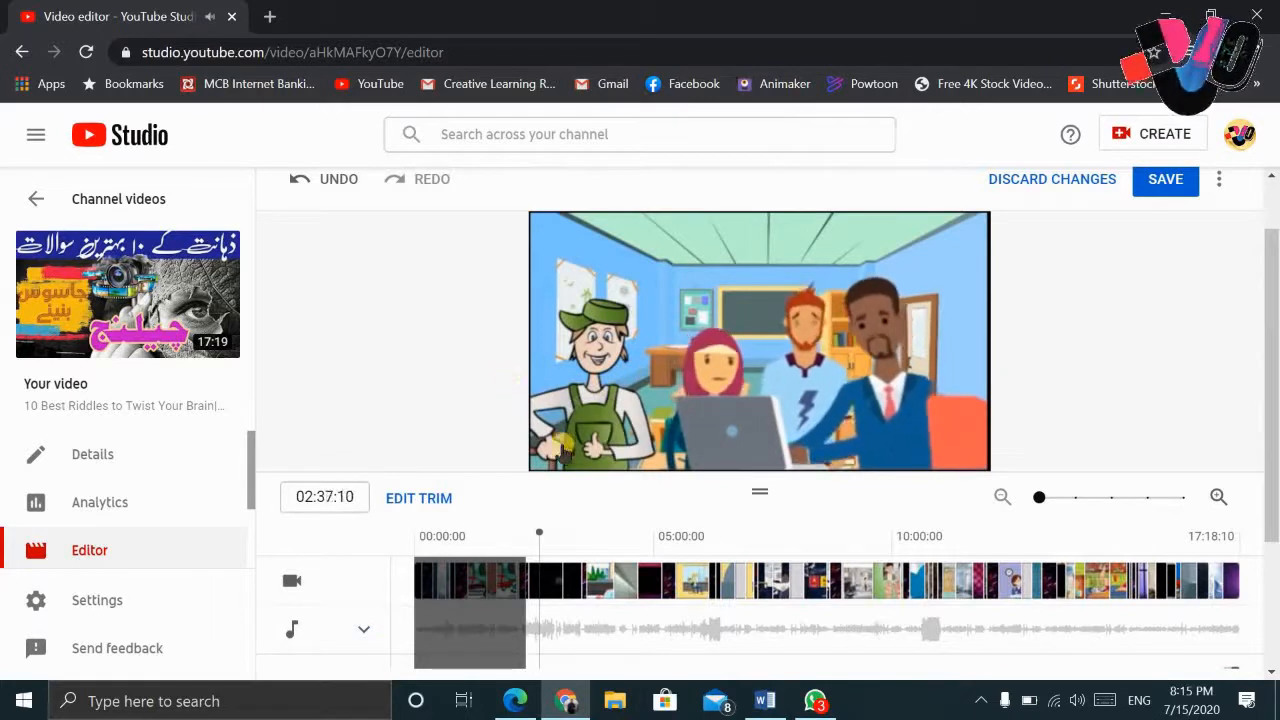
left_click(556, 451)
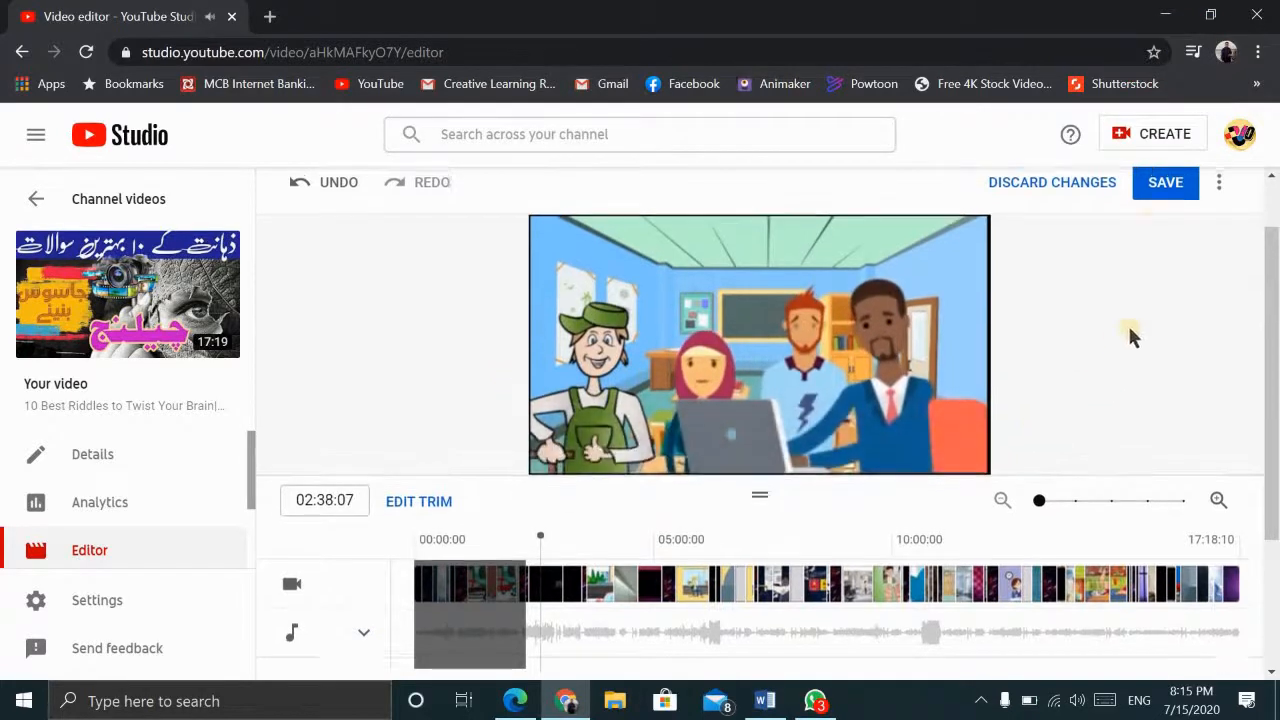
Discard the trim made at the beginning of the video.
scroll(1150, 290, "up", 1)
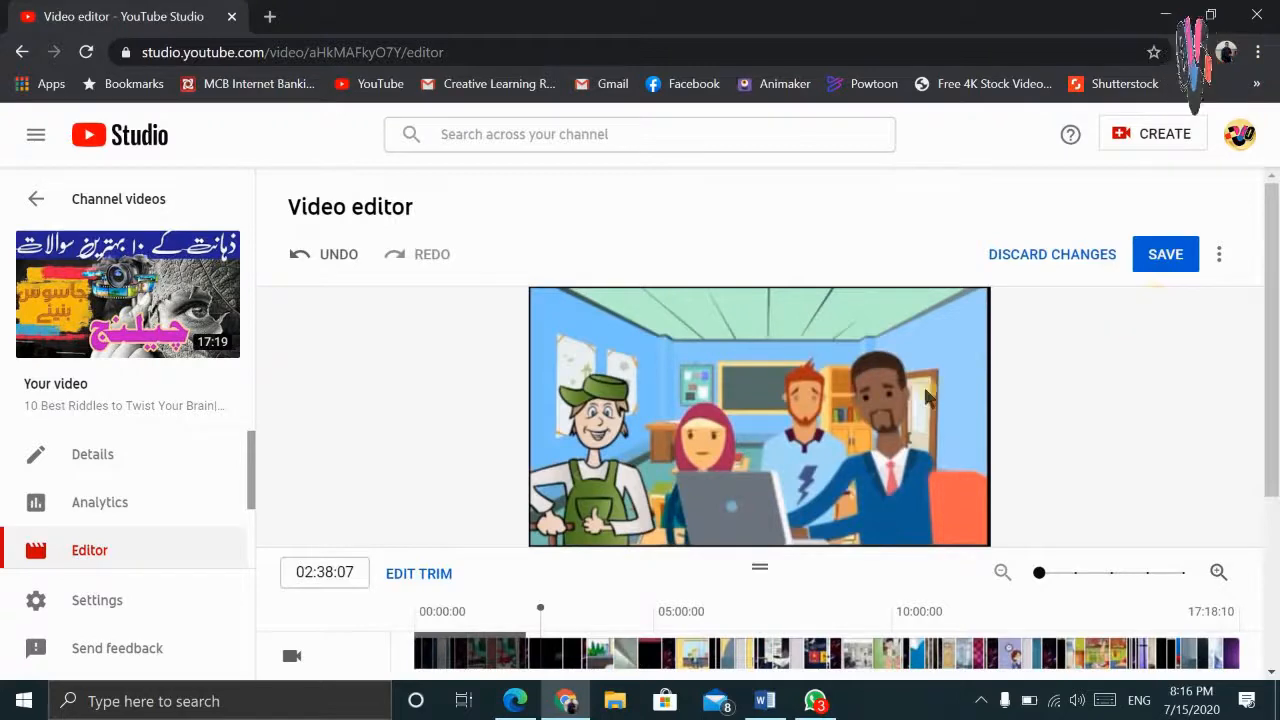
scroll(925, 397, "down", 3)
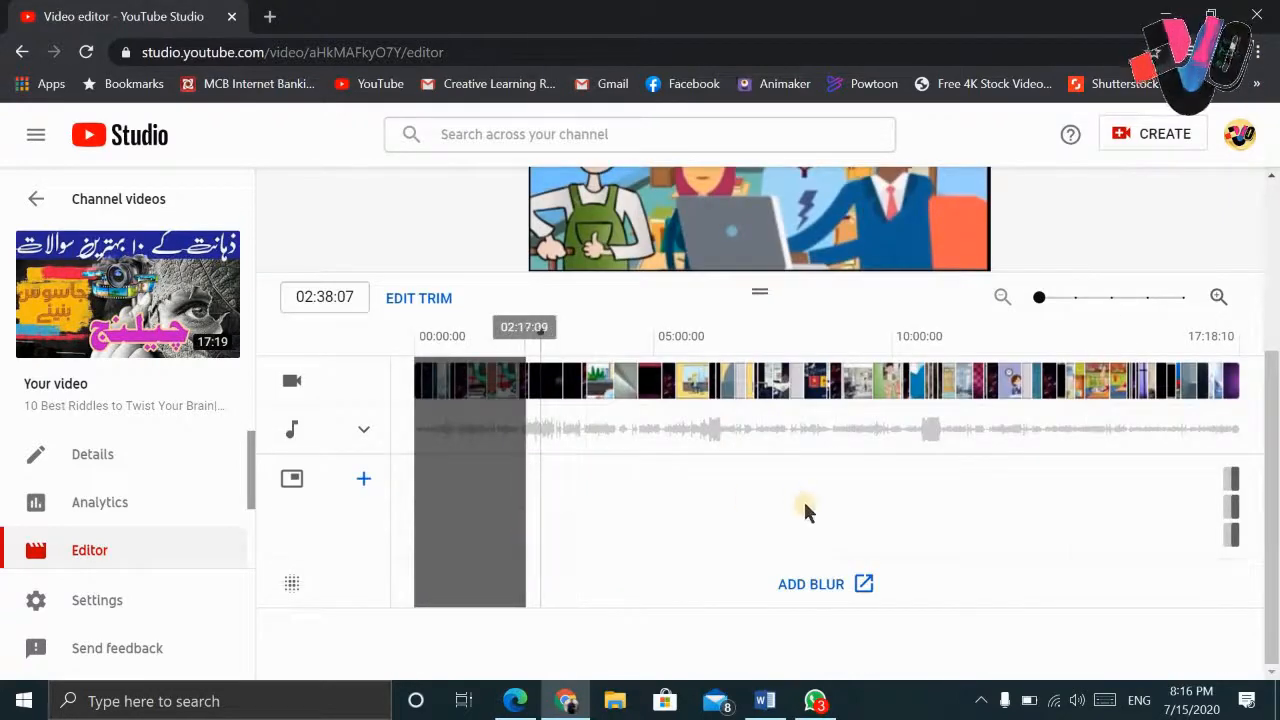
scroll(808, 512, "up", 3)
left_click(1000, 262)
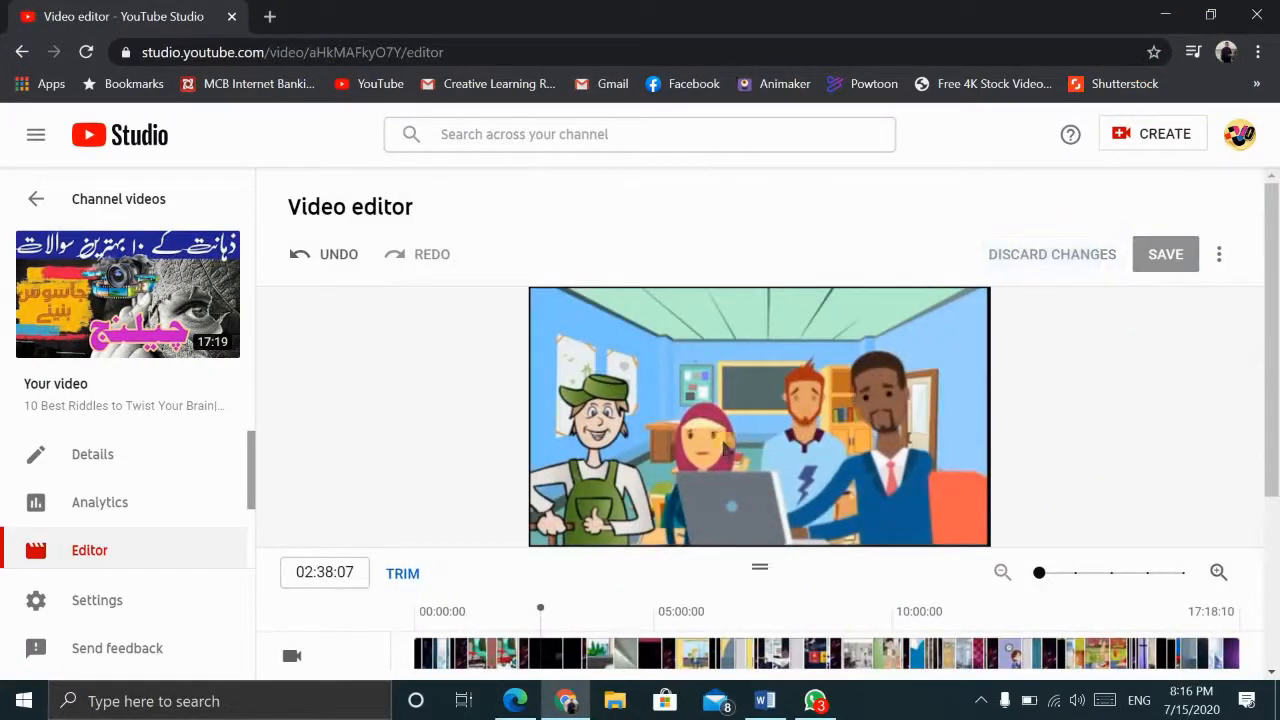
Place the playhead at 07:17:06 and split the video there in trim mode.
scroll(660, 471, "down", 3)
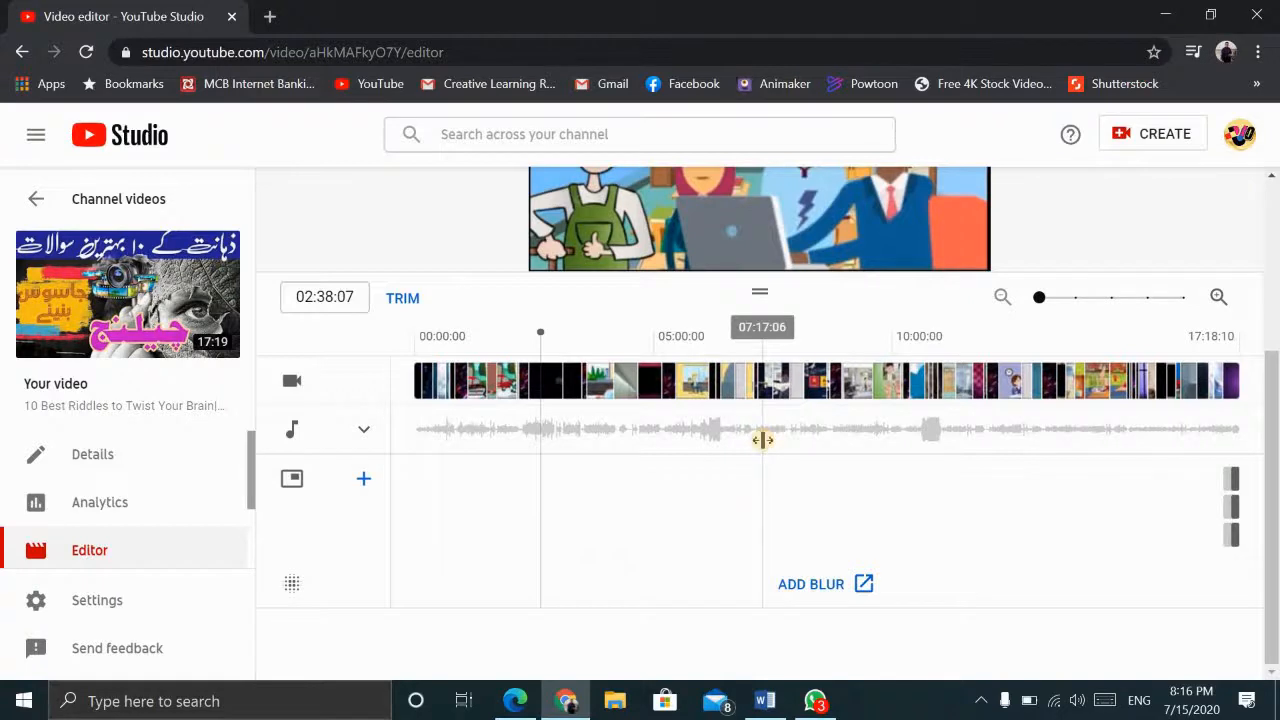
left_click(762, 440)
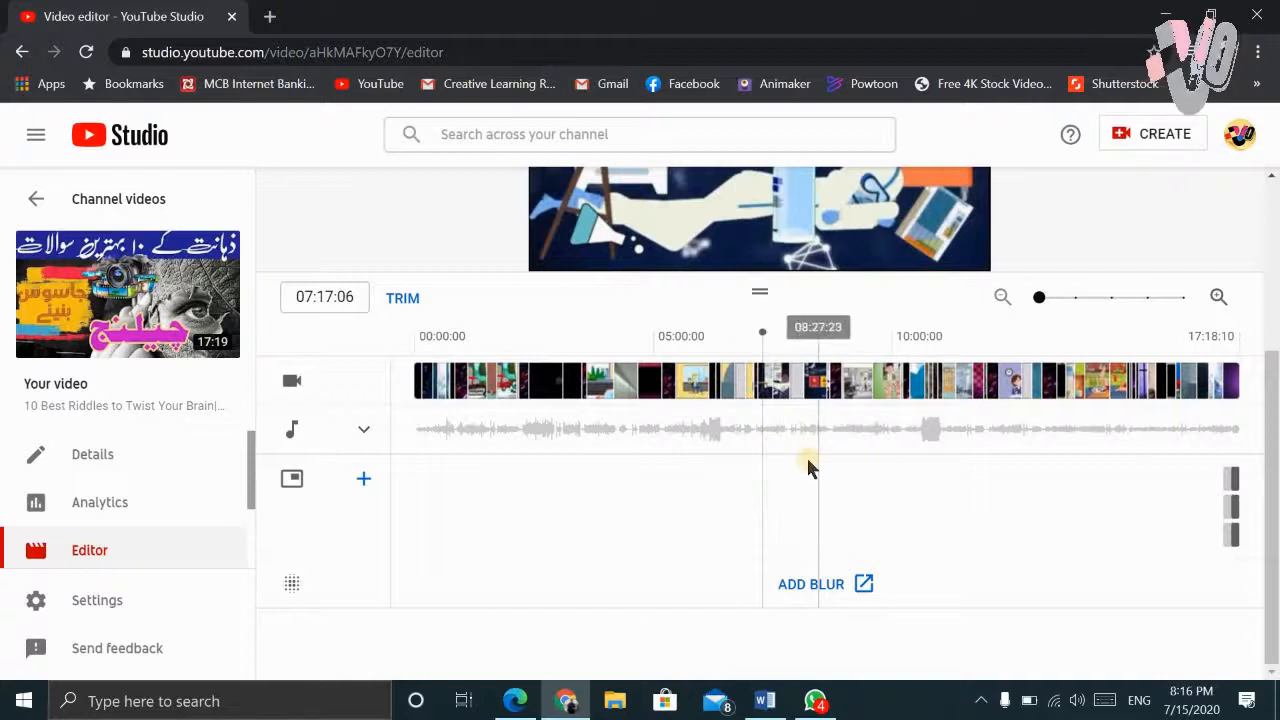
left_click(405, 300)
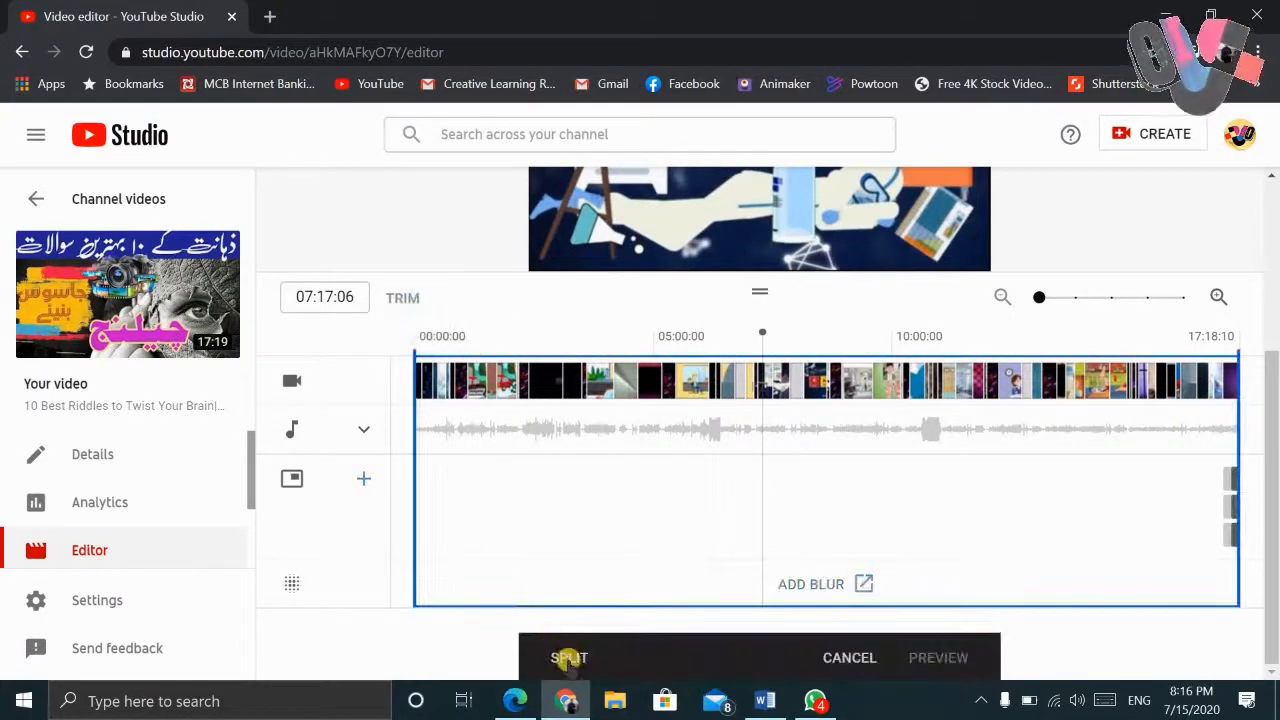
left_click(569, 658)
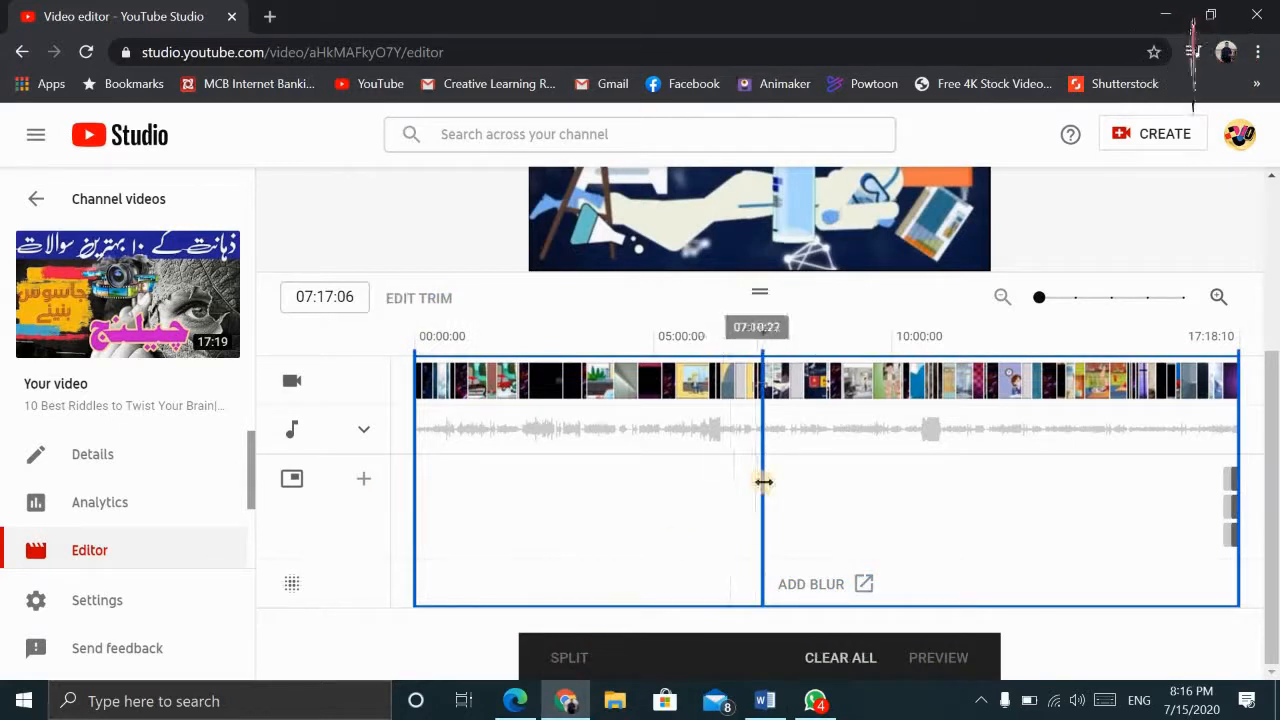
Mark a middle section for removal, from slightly before the split point to about 10:00:00.
left_click_drag(777, 481, 840, 481)
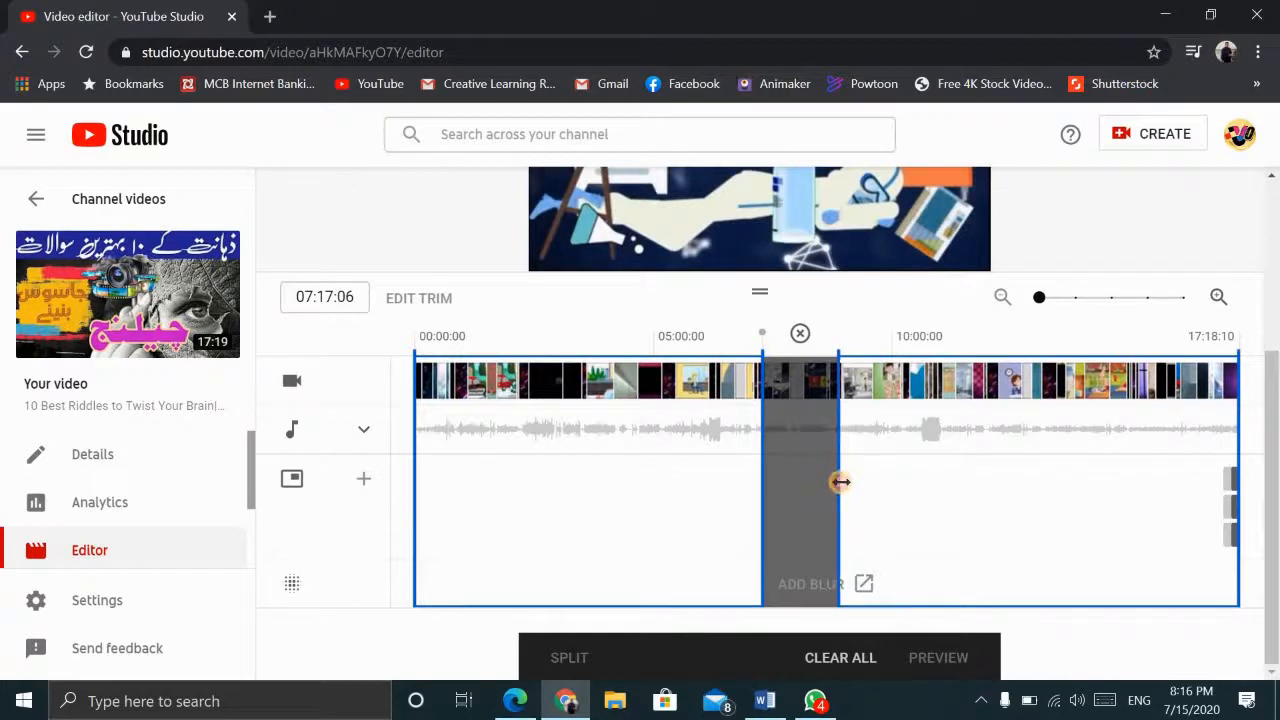
mouse_move(765, 503)
left_mouse_down()
mouse_move(808, 504)
mouse_move(791, 513)
mouse_move(893, 500)
left_mouse_up()
mouse_move(796, 517)
left_mouse_down()
mouse_move(826, 516)
mouse_move(763, 534)
left_mouse_up()
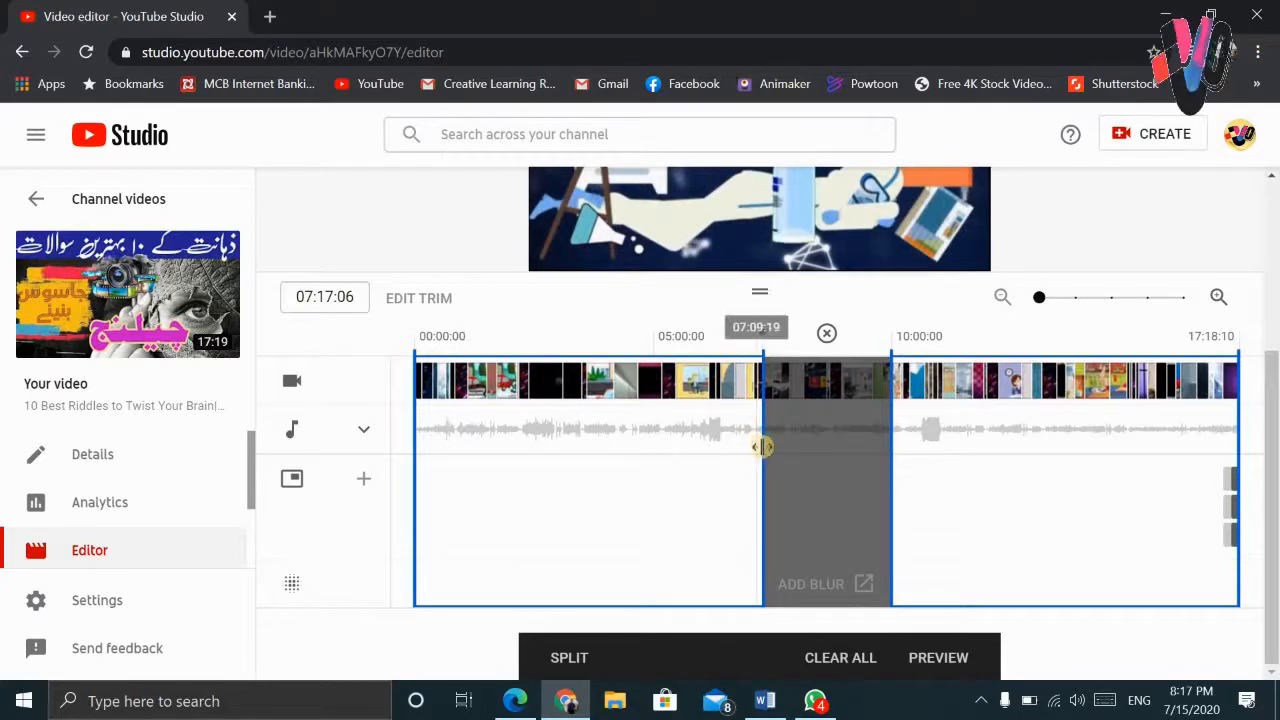
left_click_drag(760, 447, 756, 447)
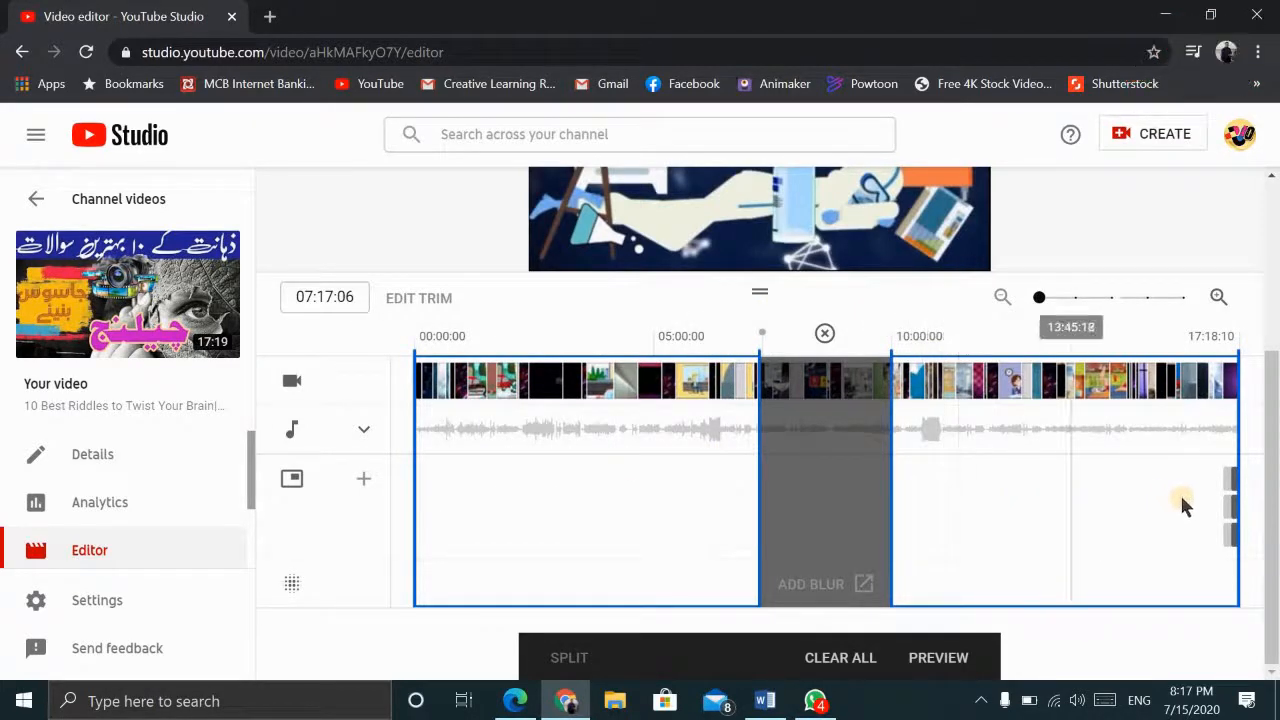
Apply the middle cut as a preview and review the edited timeline.
left_click(943, 655)
scroll(963, 531, "up", 3)
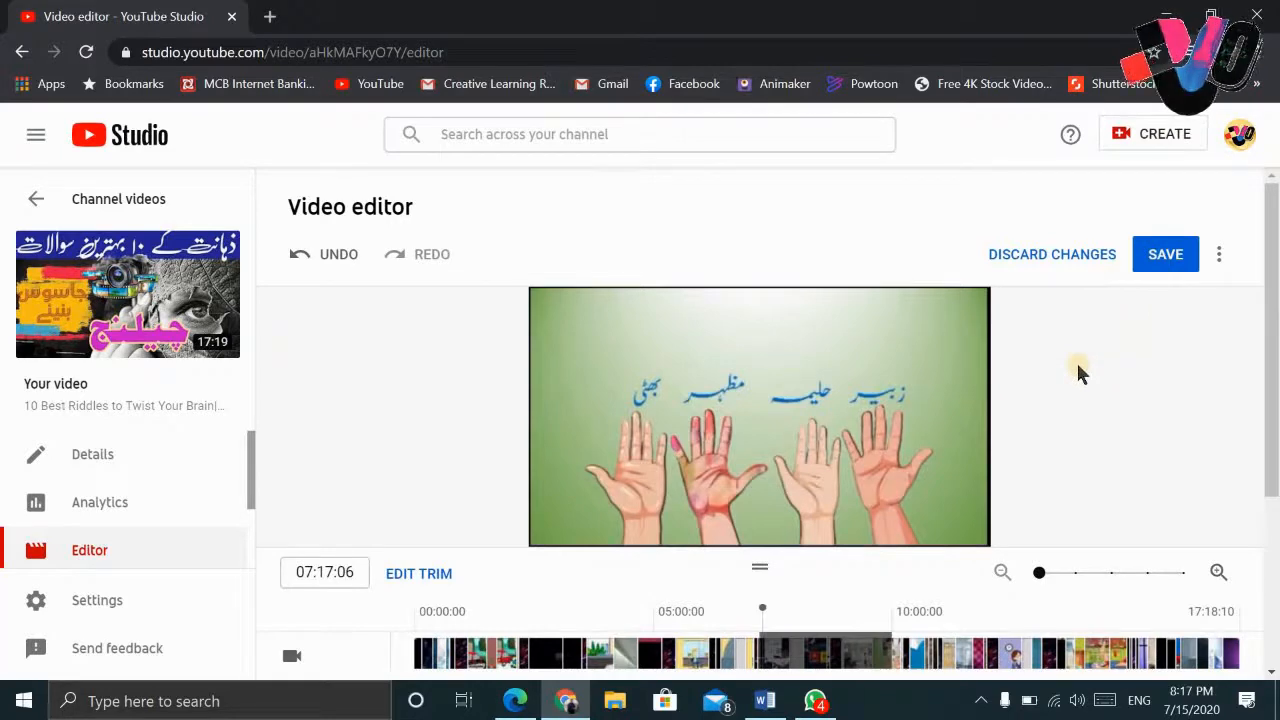
scroll(1080, 371, "down", 3)
scroll(1080, 368, "up", 3)
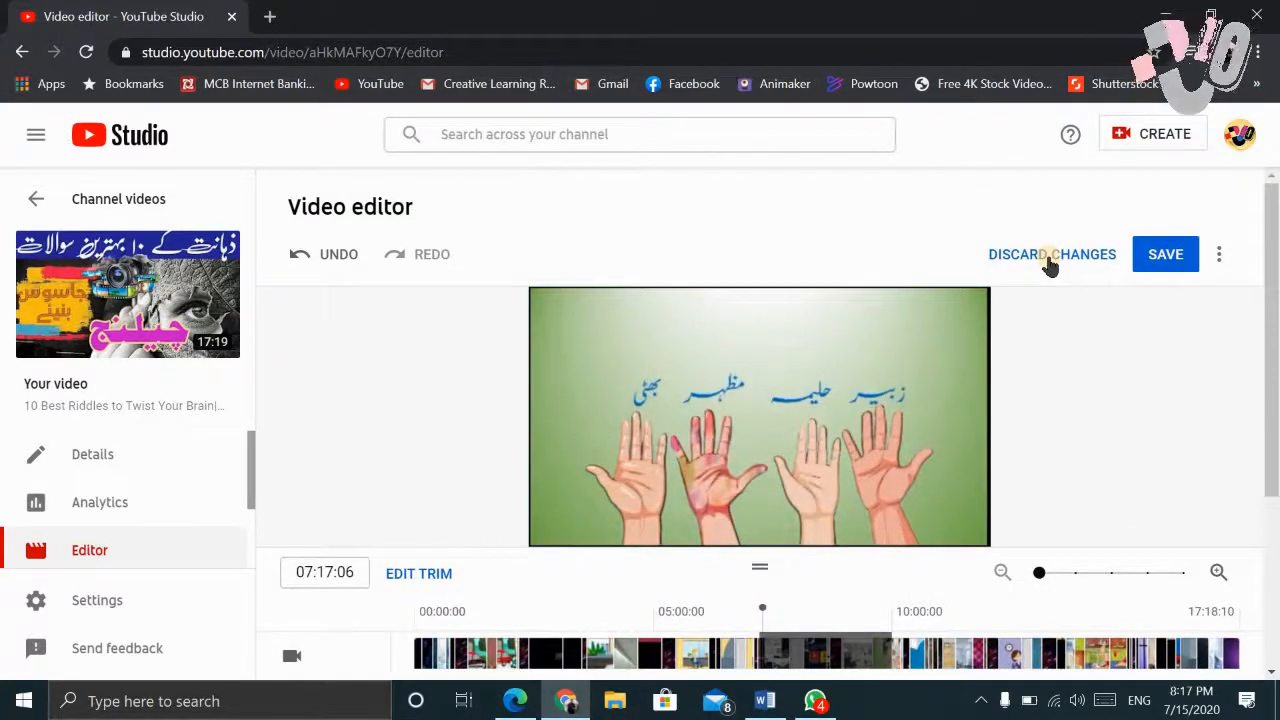
Discard the cut made in the middle of the video and start a new trim.
left_click(1050, 256)
scroll(813, 462, "down", 3)
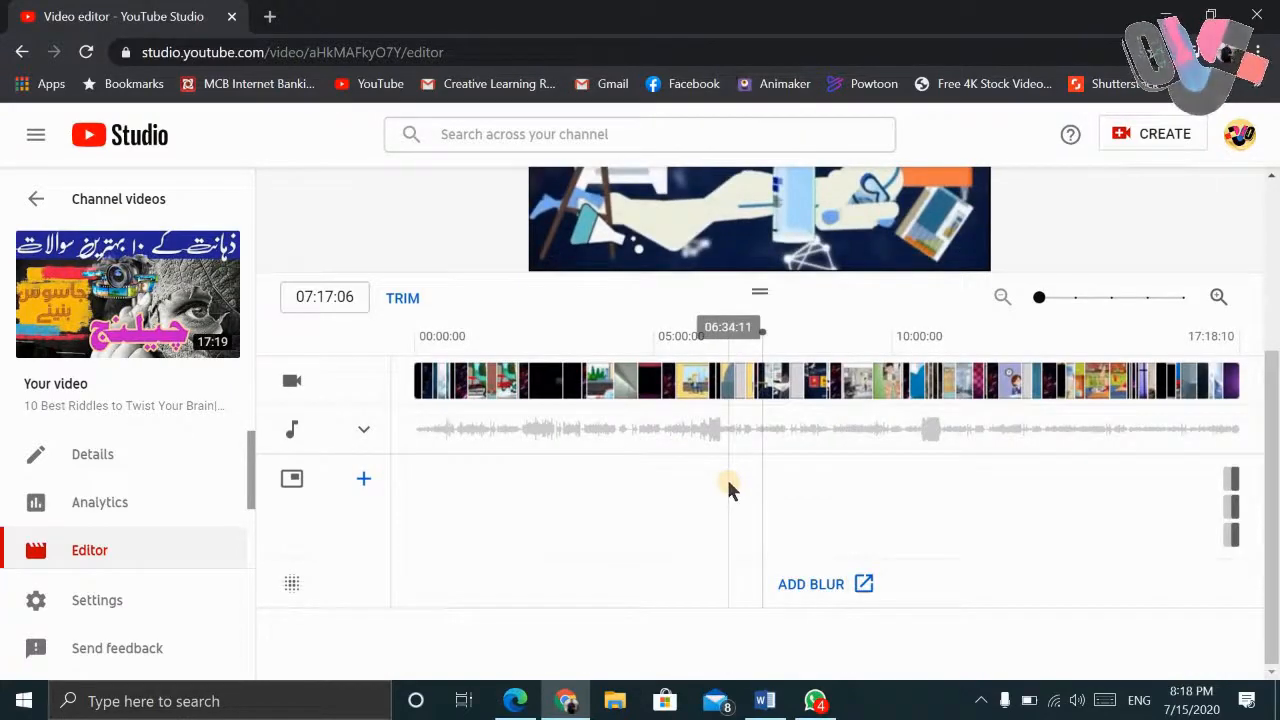
left_click(403, 300)
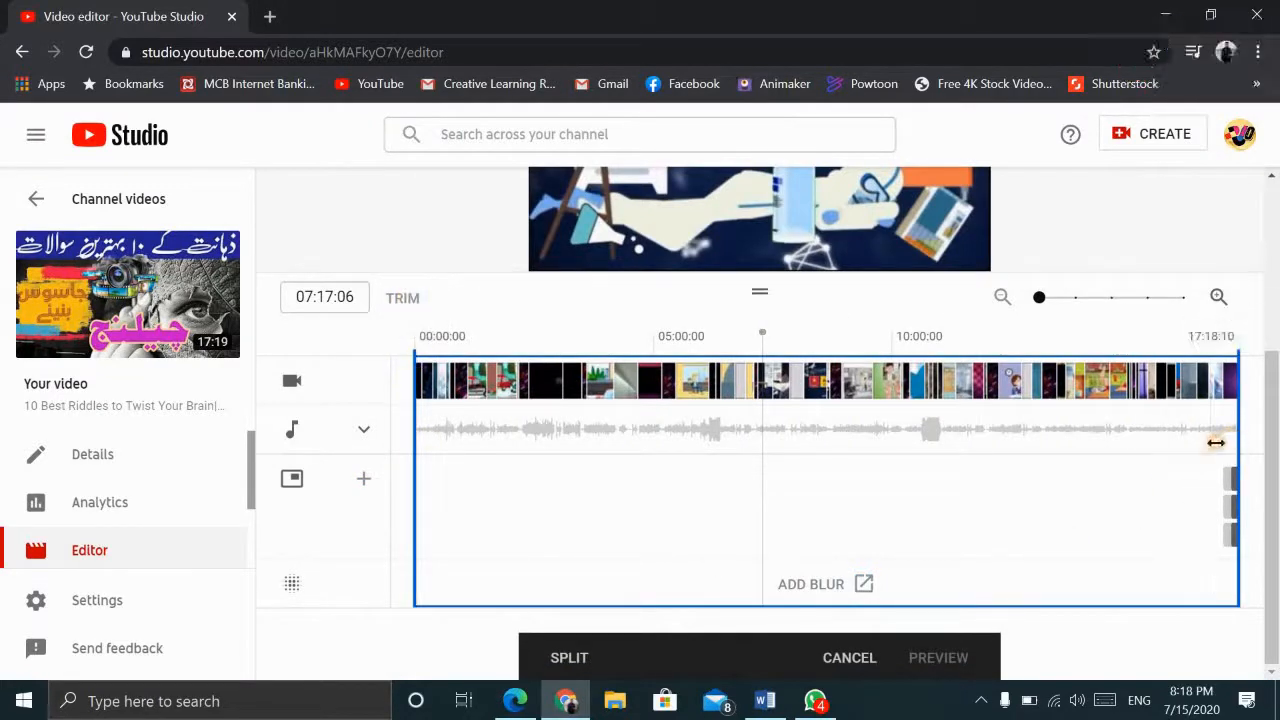
Place the playhead at 15:00:28 on the timeline as the reference point for trimming the ending.
left_click_drag(1216, 442, 1256, 515)
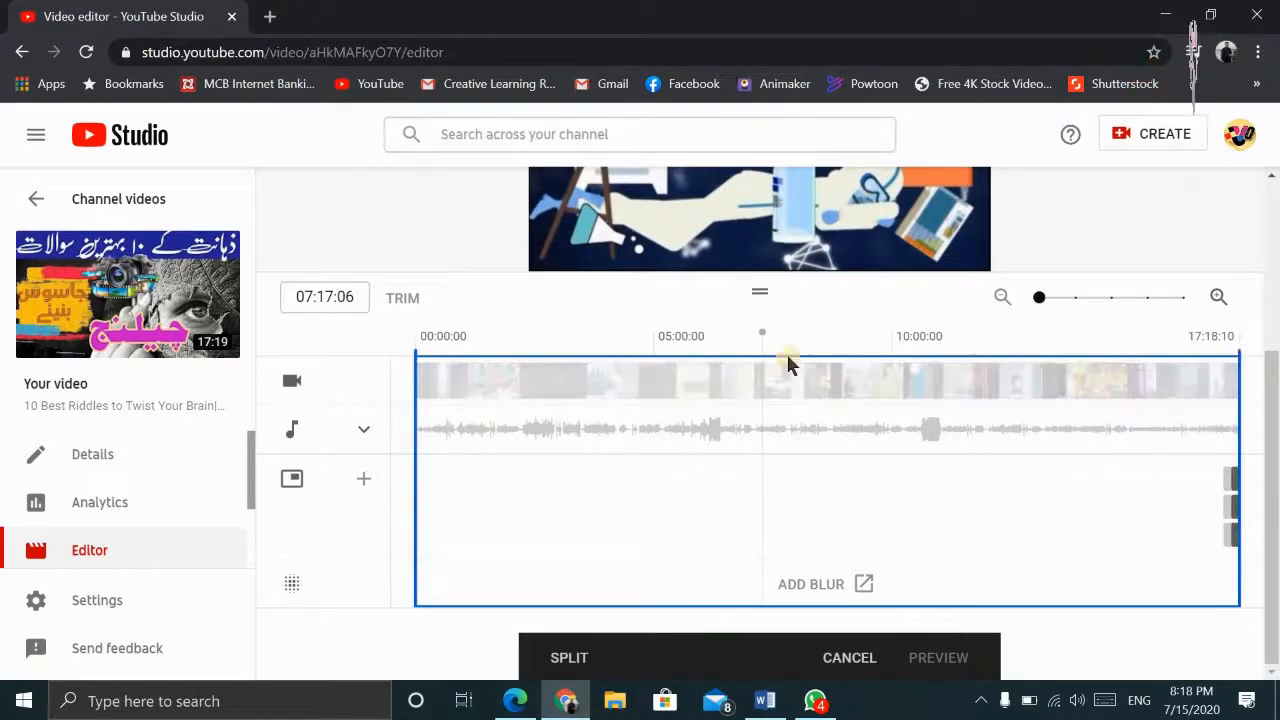
left_click(787, 345)
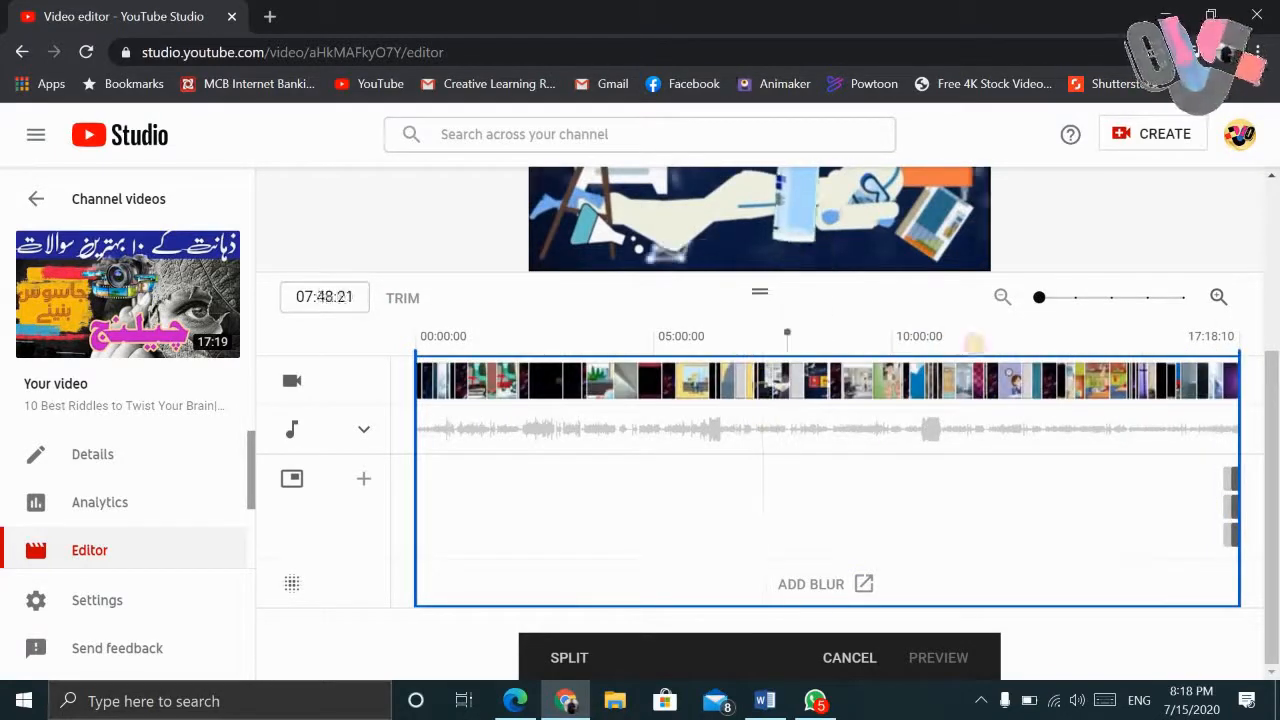
left_click_drag(974, 343, 1130, 339)
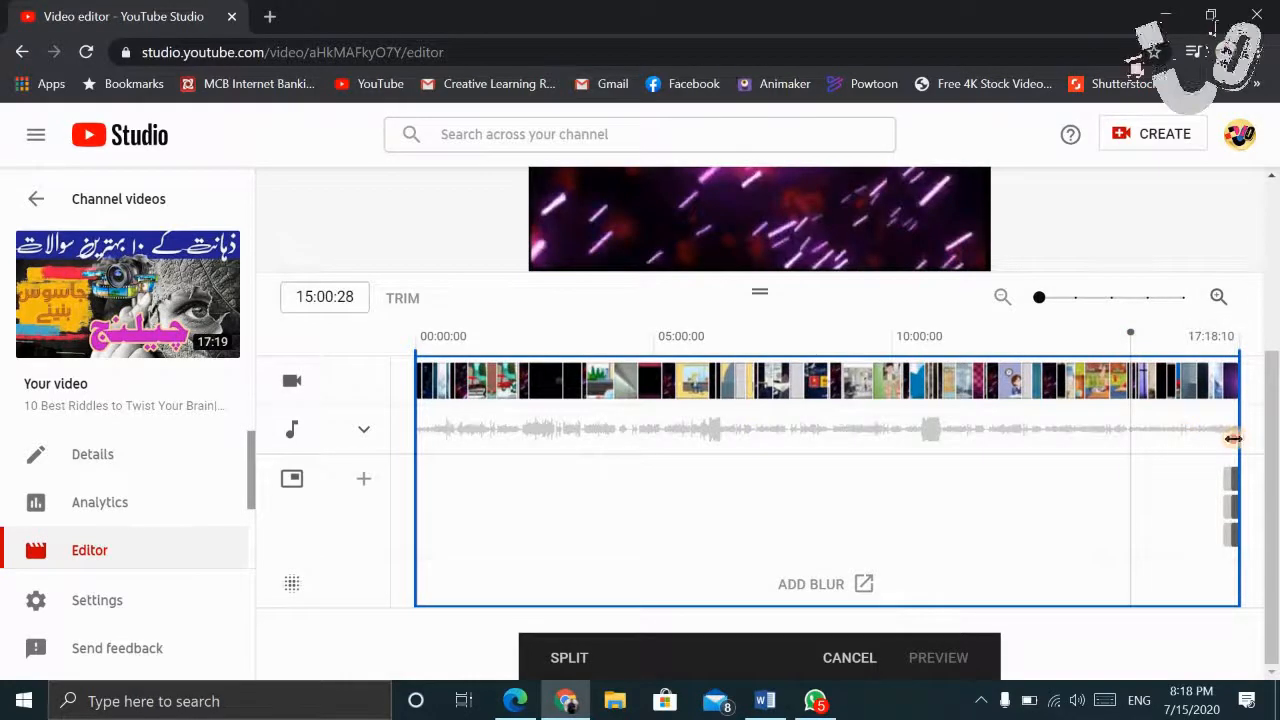
Trim the end of the video back to the playhead at about 15:00:28 and apply the trim as a preview.
left_click_drag(1233, 438, 1131, 486)
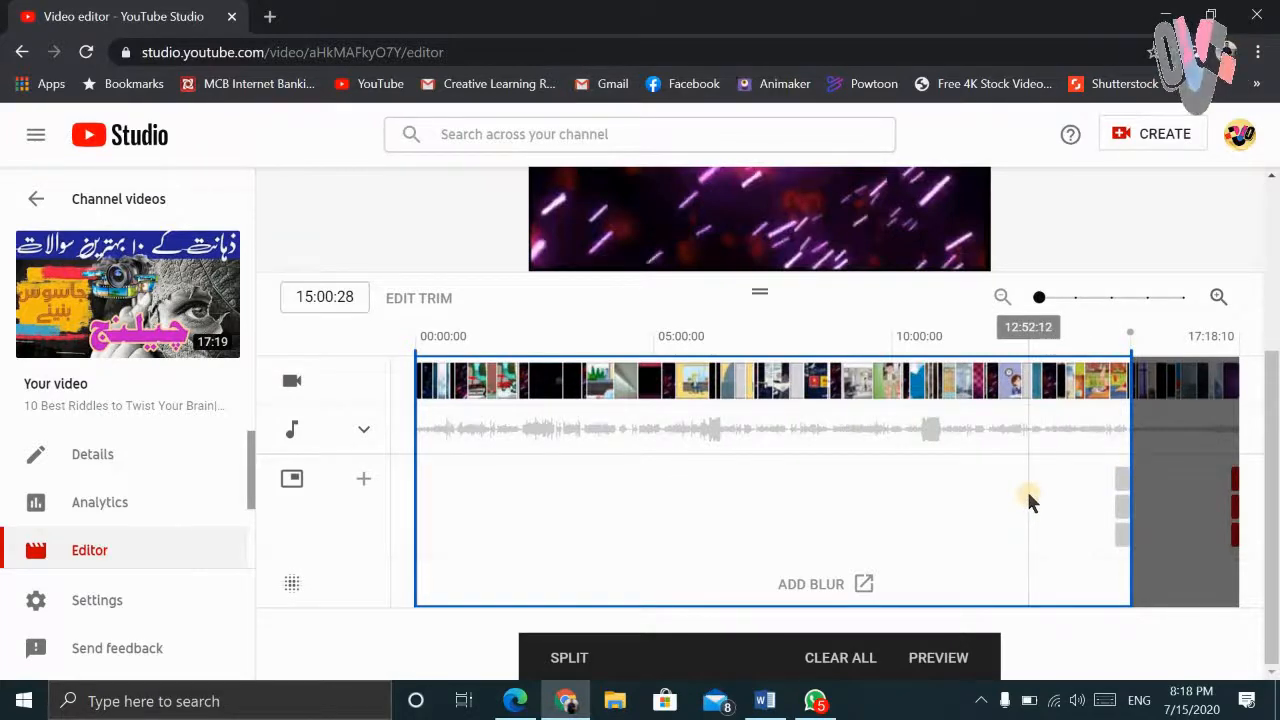
left_click_drag(1134, 457, 1240, 553)
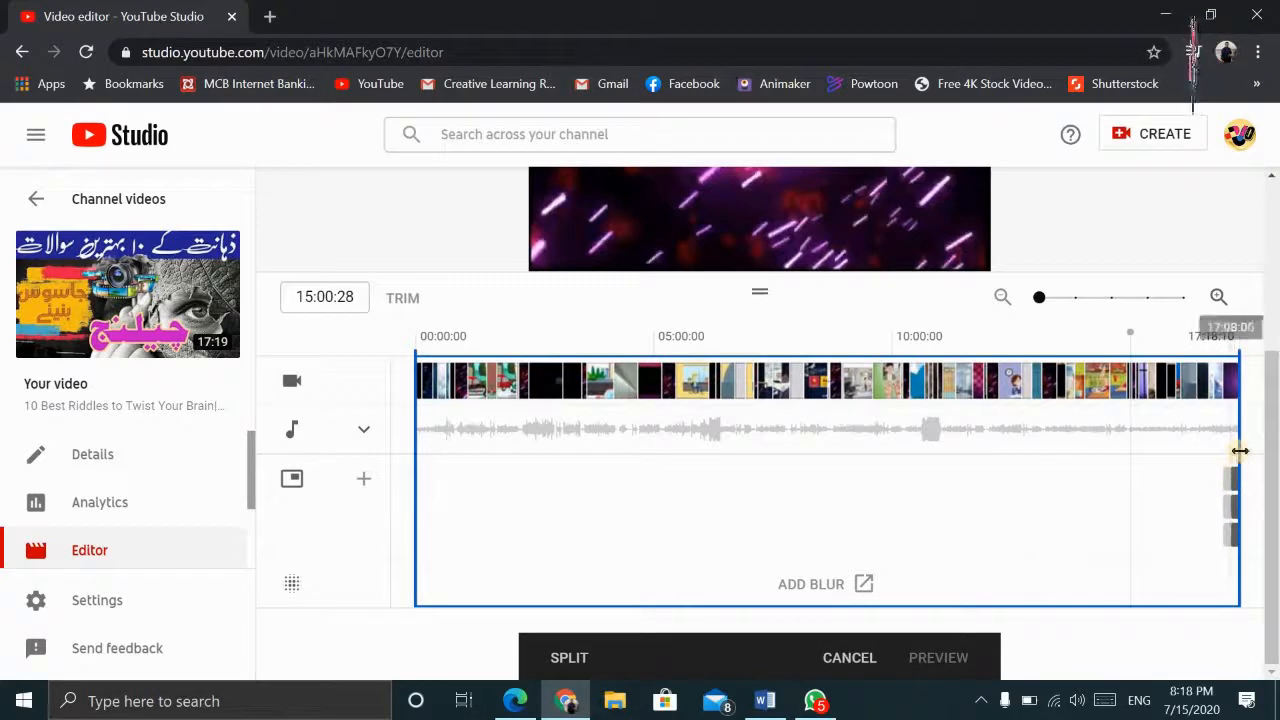
left_click_drag(1237, 449, 1133, 475)
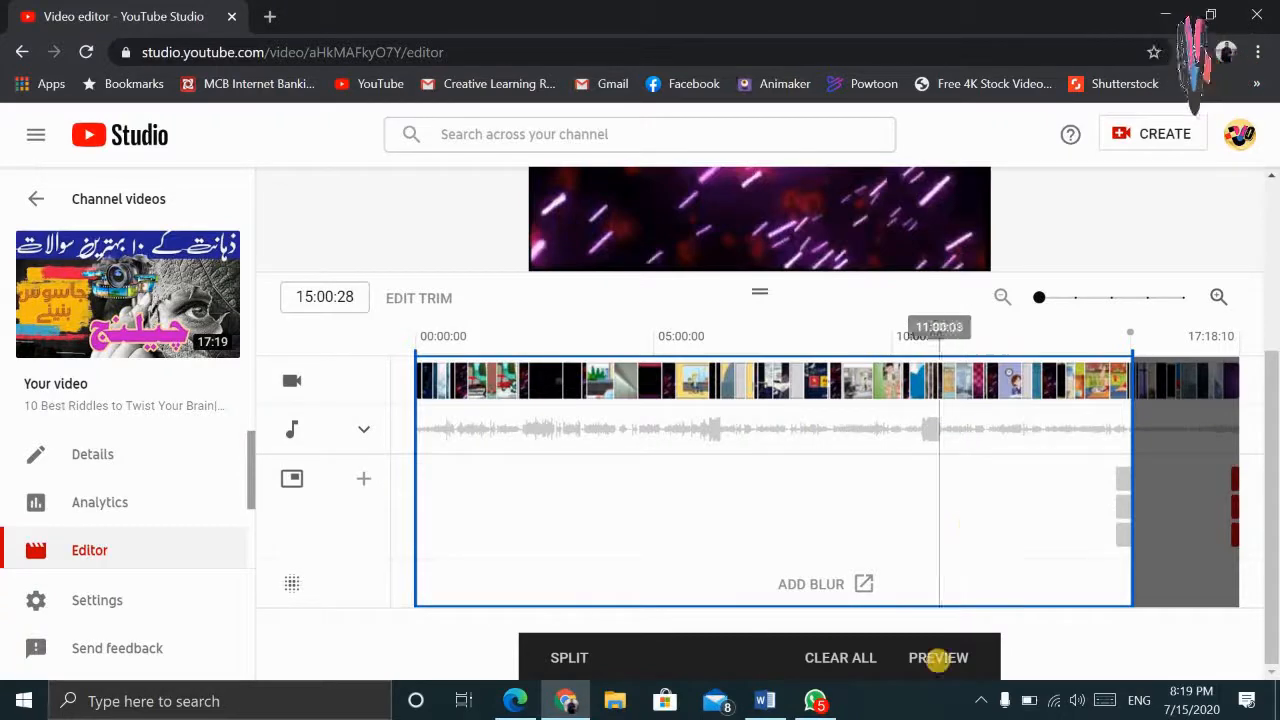
left_click(937, 657)
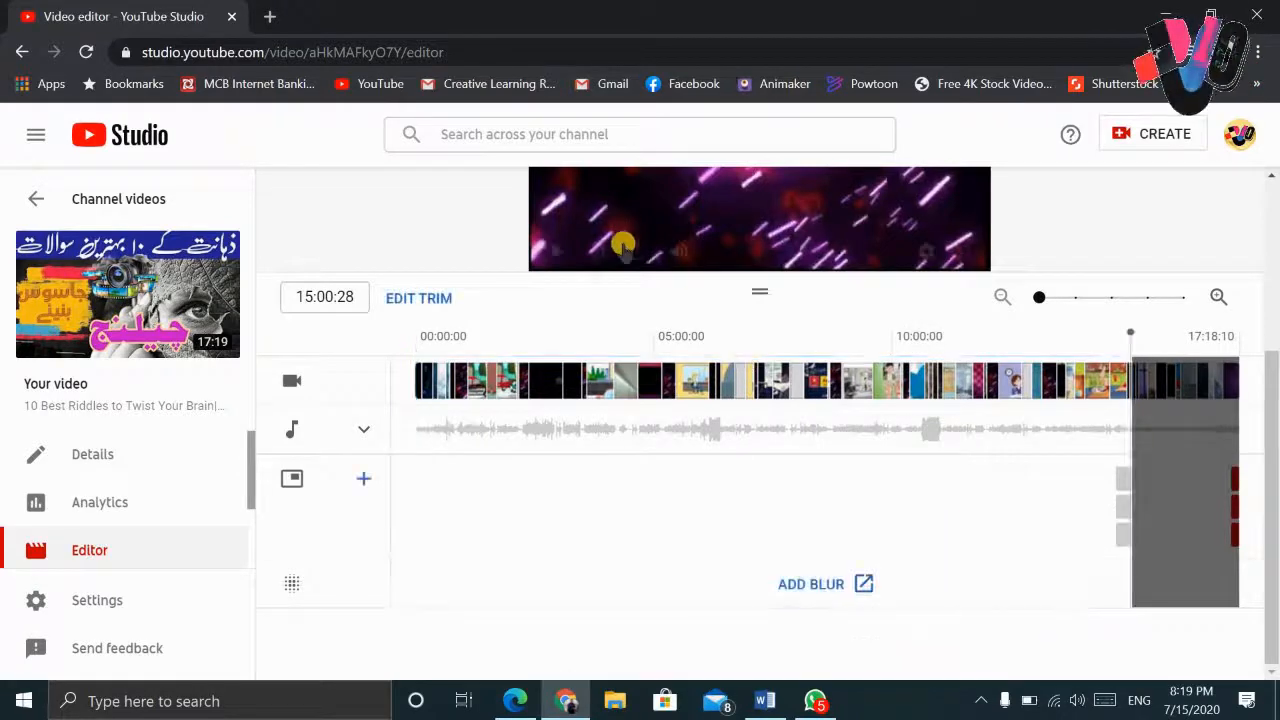
Play the preview briefly from the trim point, pause it, and review the trimmed ending and end-screen elements on the timeline.
scroll(612, 235, "up", 3)
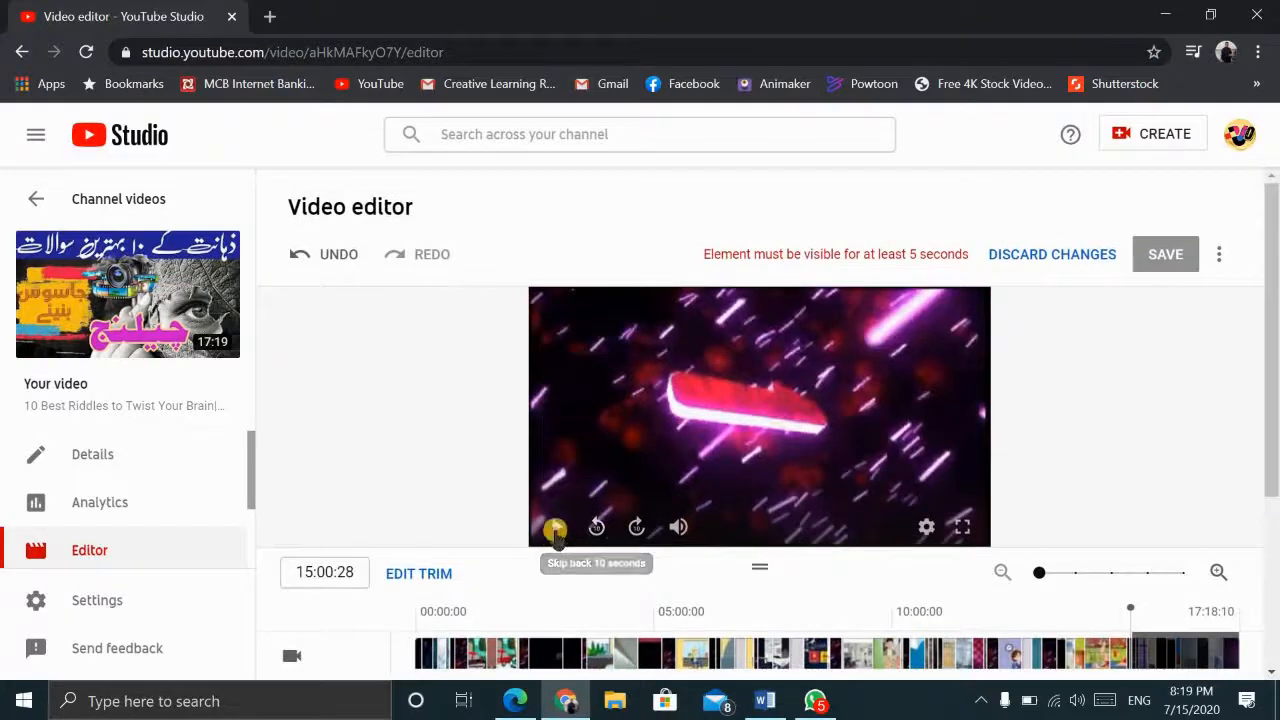
left_click(555, 530)
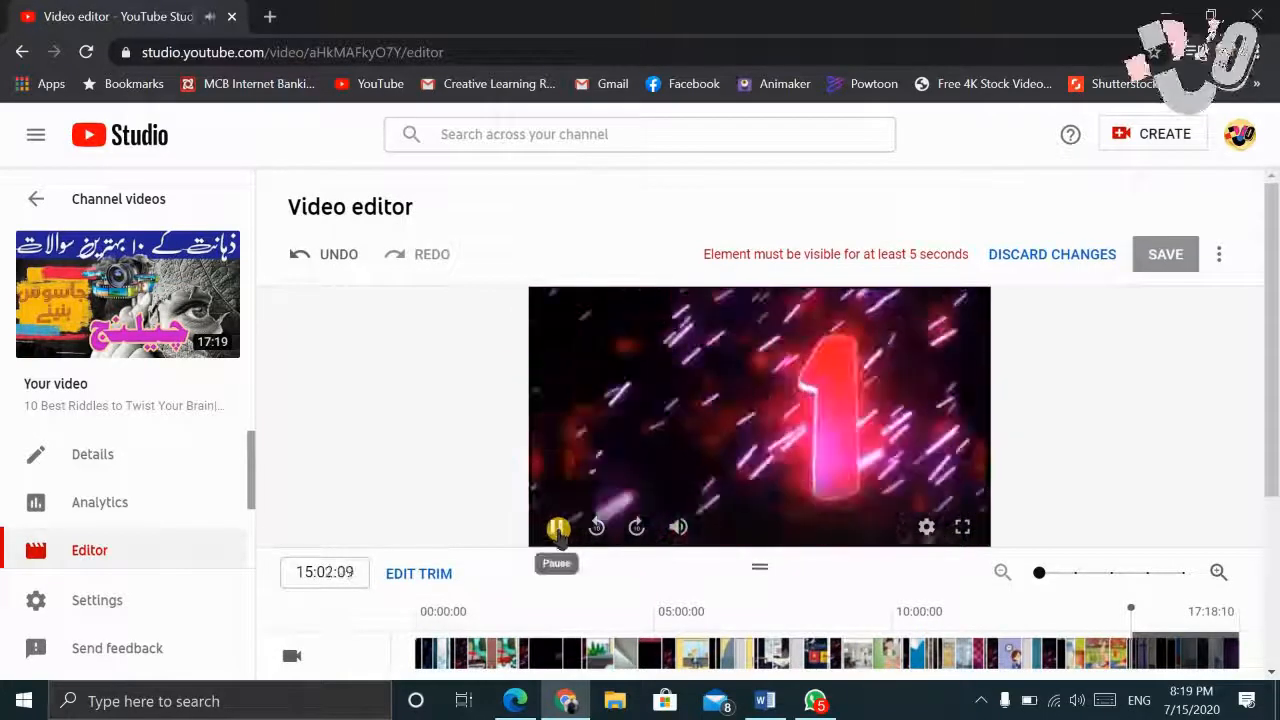
left_click(558, 528)
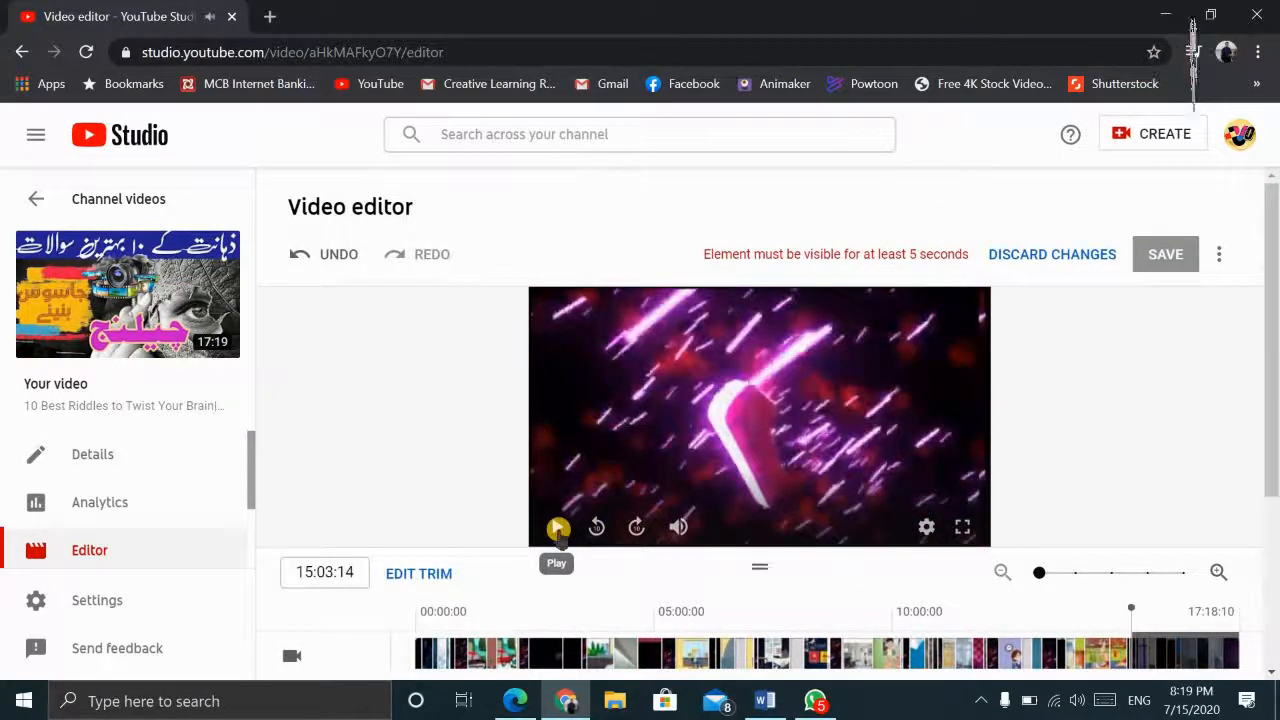
scroll(1143, 506, "down", 3)
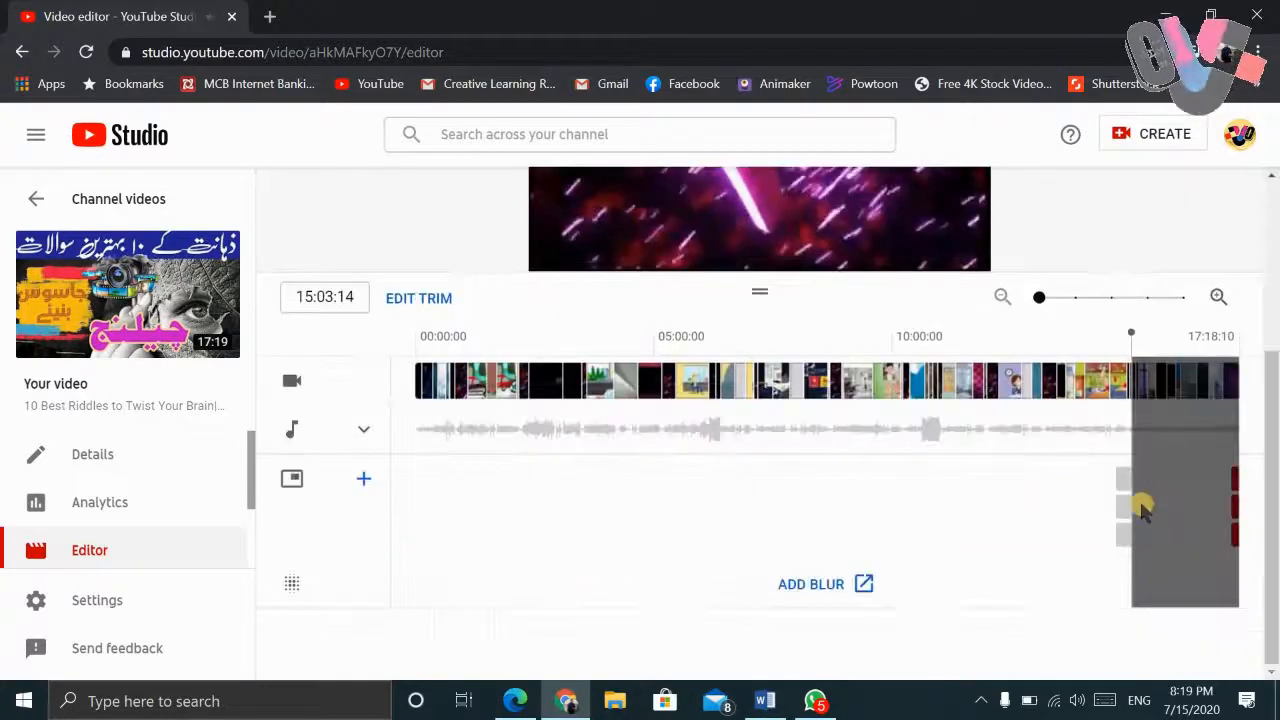
scroll(1032, 457, "up", 3)
scroll(1060, 450, "down", 3)
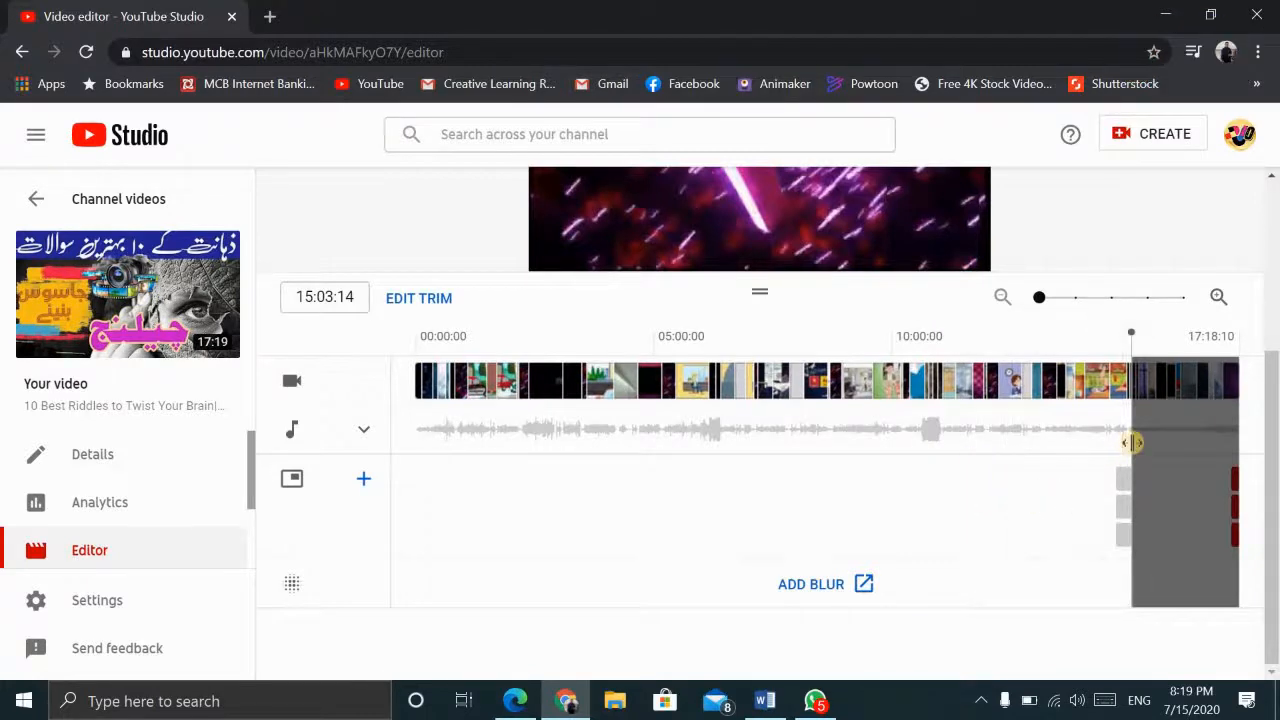
left_click(1061, 471)
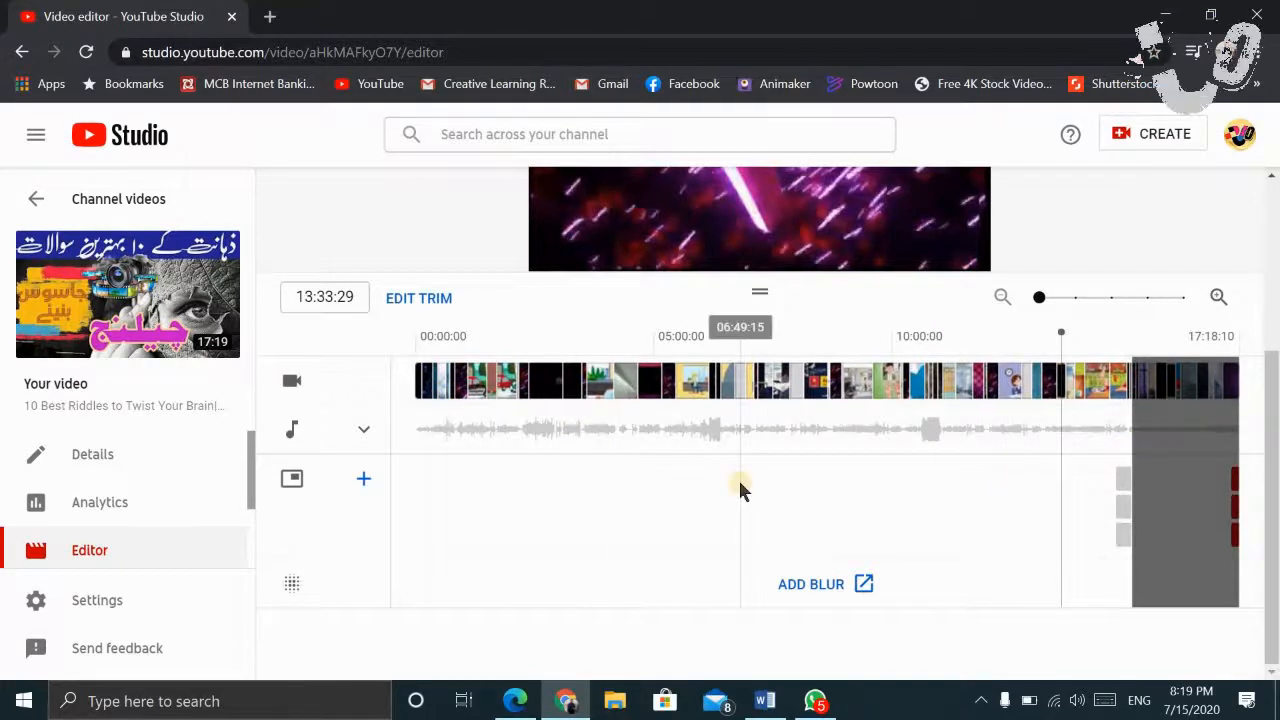